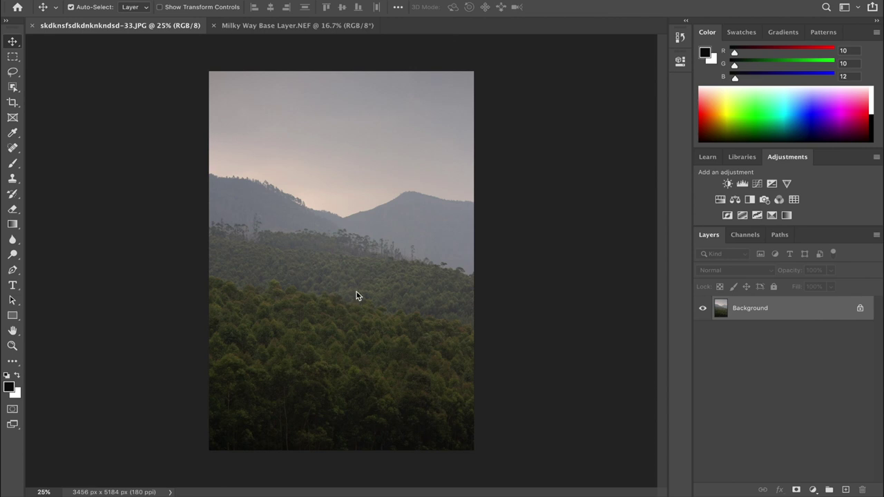
# Compare both photos, then settle on the Milky Way Base Layer.NEF document zoomed in
pyautogui.click(281, 28)
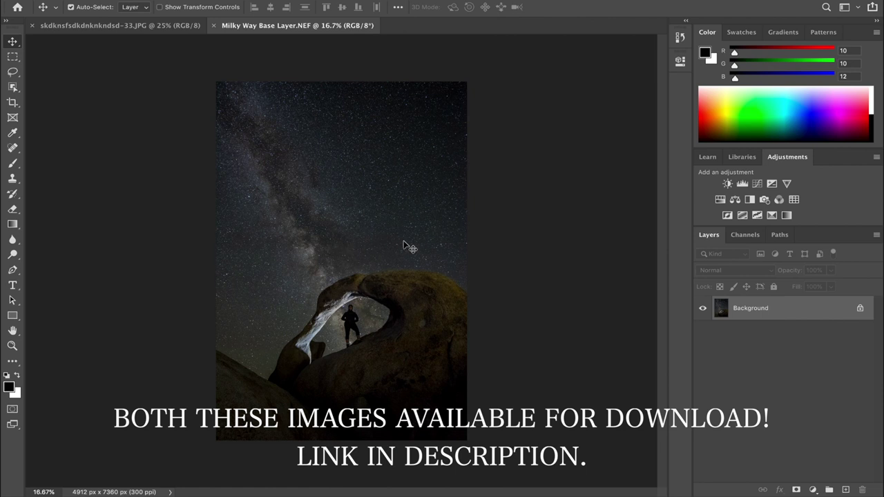
pyautogui.click(154, 26)
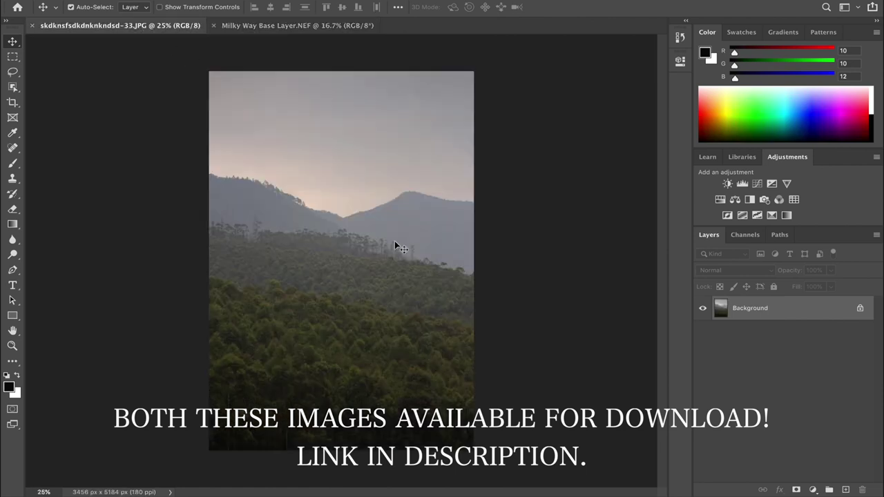
pyautogui.click(305, 26)
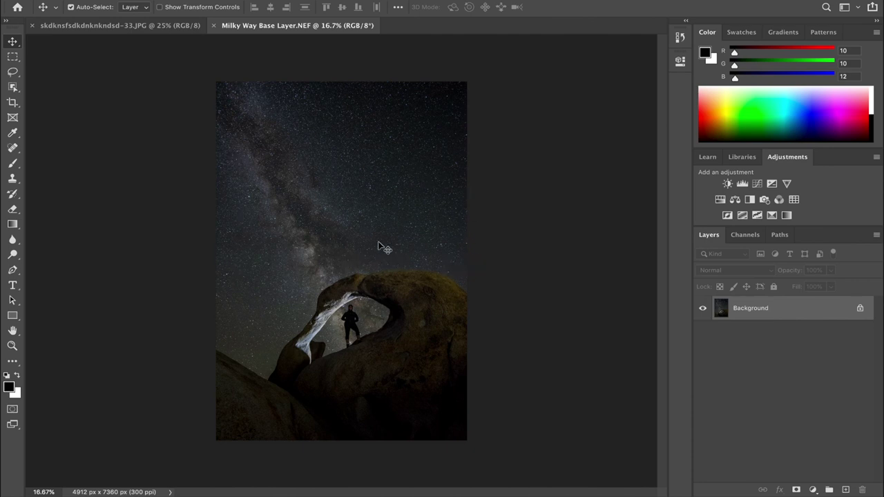
pyautogui.scroll(3, 379, 246)
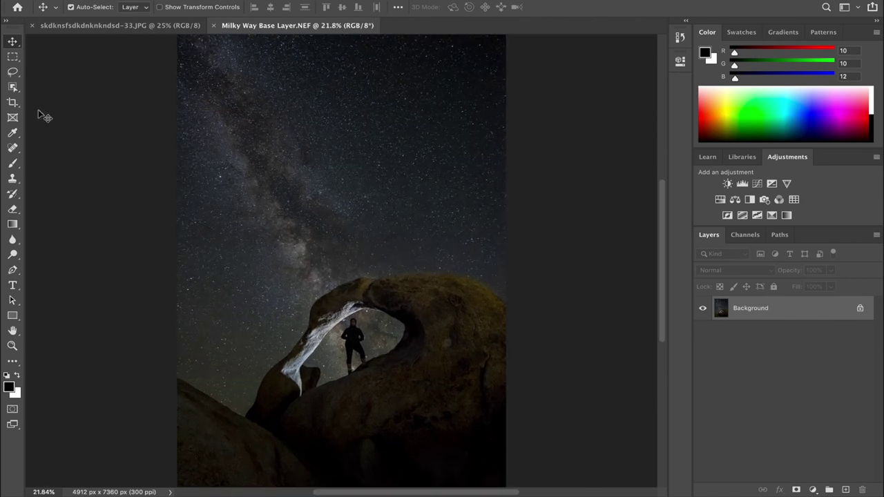
pyautogui.click(12, 103)
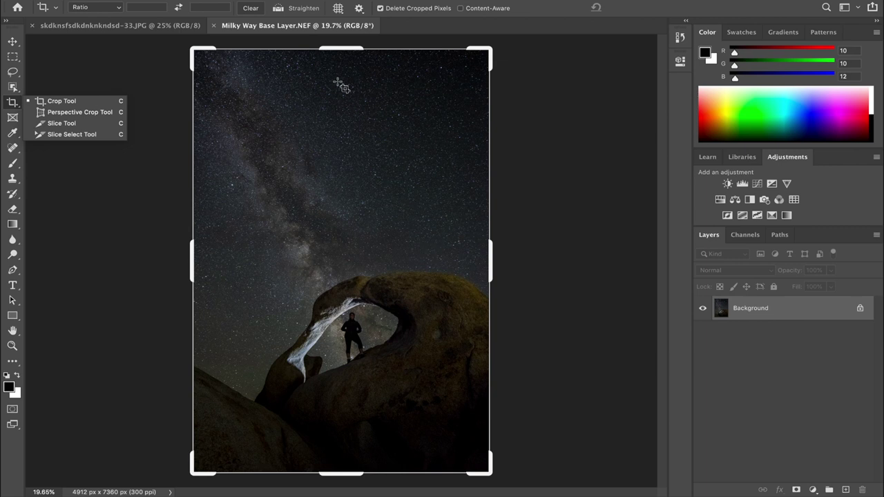
# Crop the Milky Way image to just the sky above the rock arch, then return to the mountain photo
pyautogui.moveTo(340, 474); pyautogui.dragTo(344, 371)
pyautogui.click(639, 7)
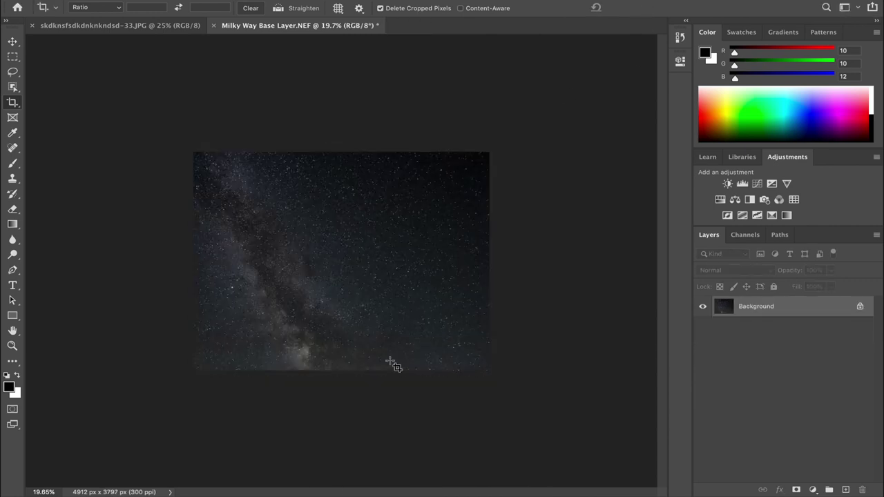
pyautogui.hotkey('ctrl', '0')
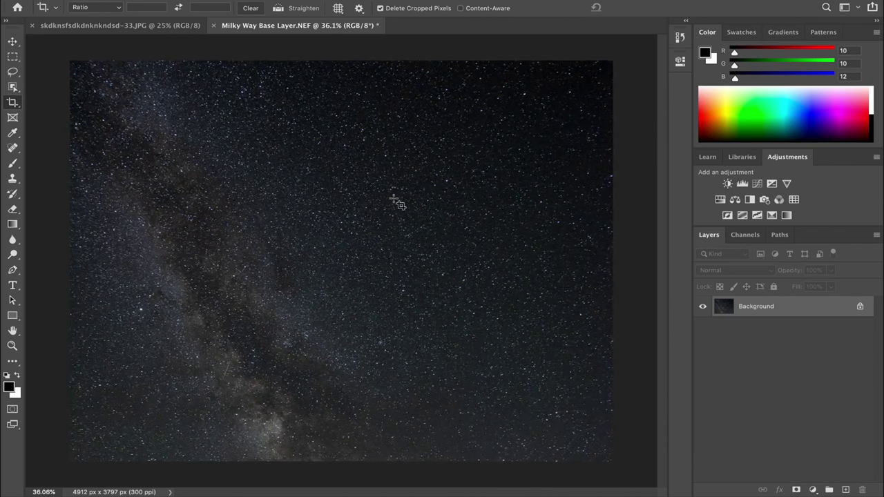
pyautogui.click(141, 28)
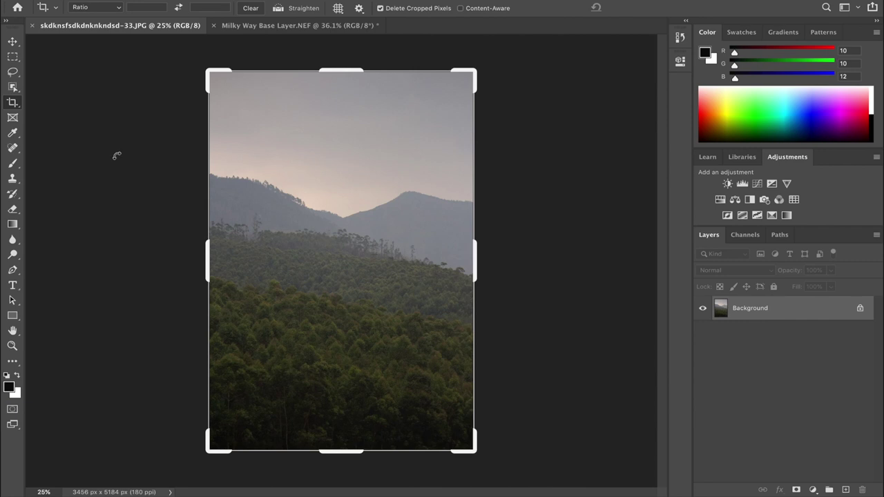
pyautogui.click(13, 42)
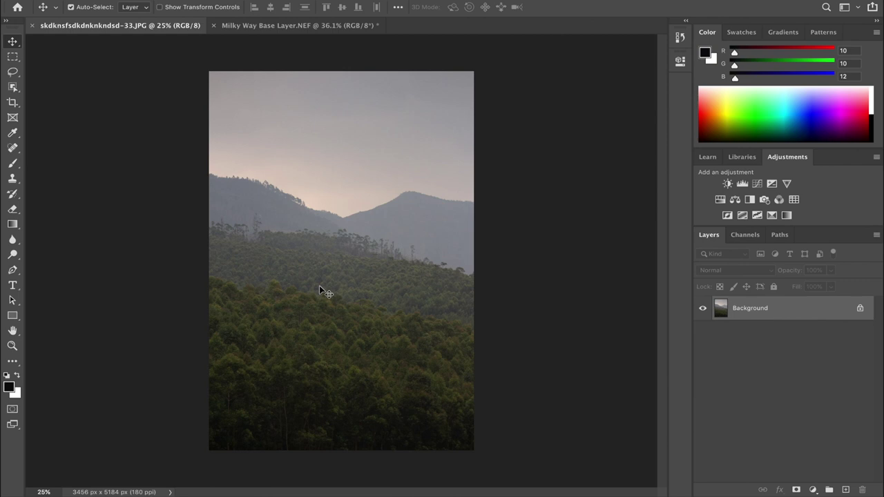
# Add a Color Lookup adjustment layer using NightFromDay.CUBE to the mountain forest photo
pyautogui.click(289, 25)
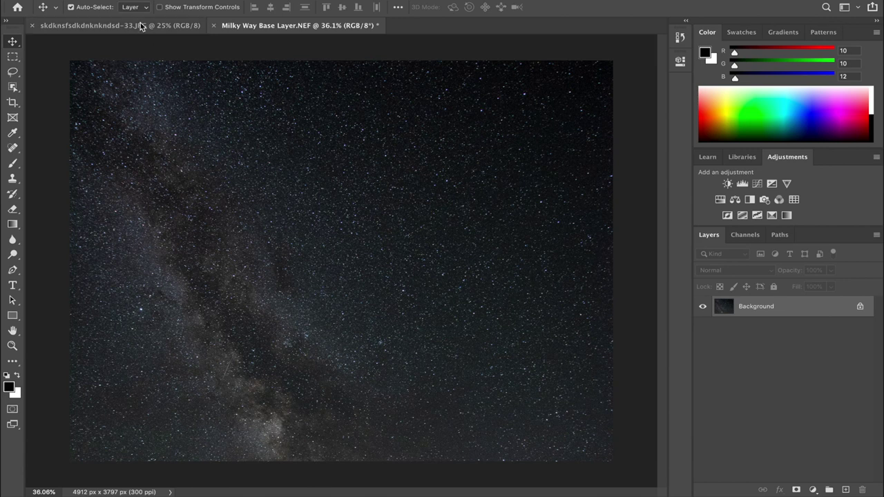
pyautogui.click(118, 26)
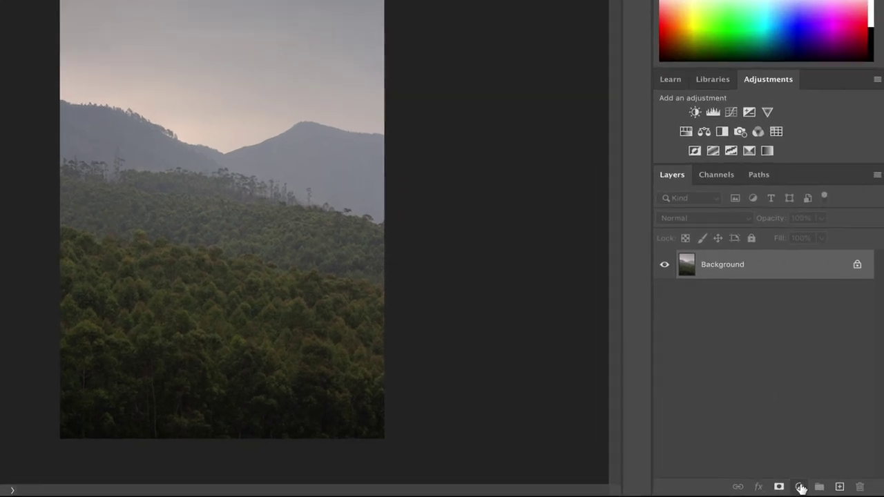
pyautogui.click(800, 487)
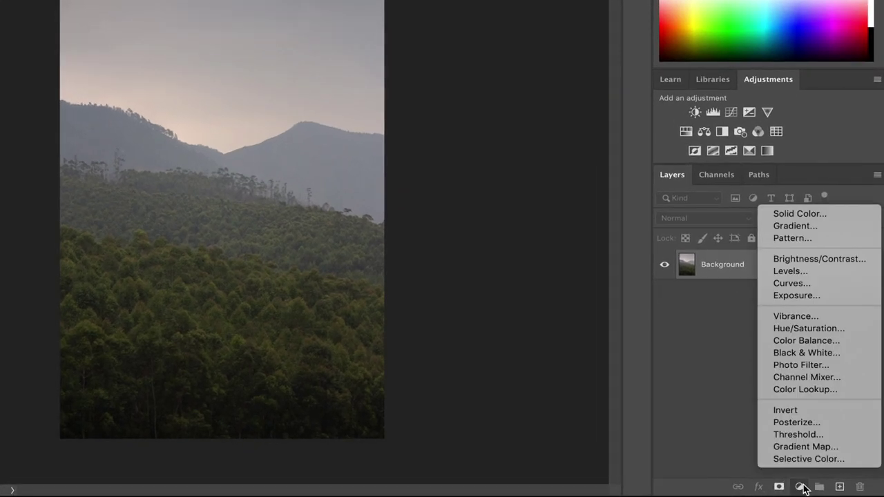
pyautogui.click(841, 390)
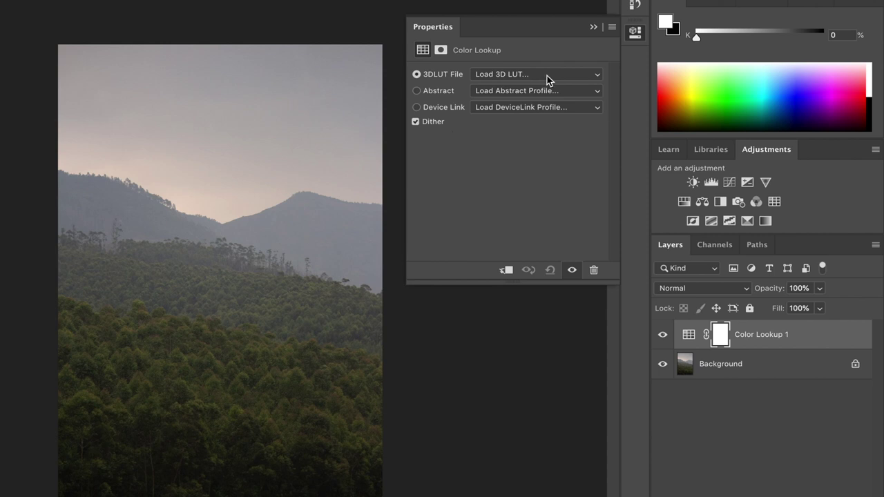
pyautogui.click(575, 76)
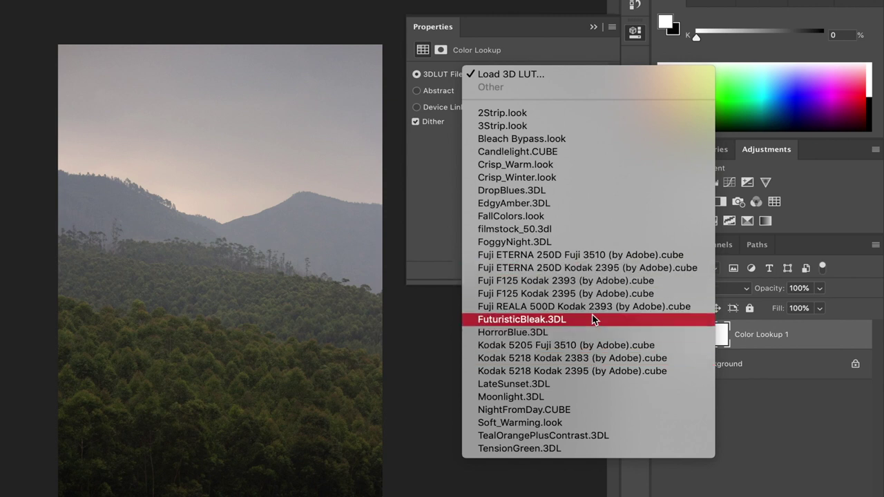
pyautogui.click(583, 409)
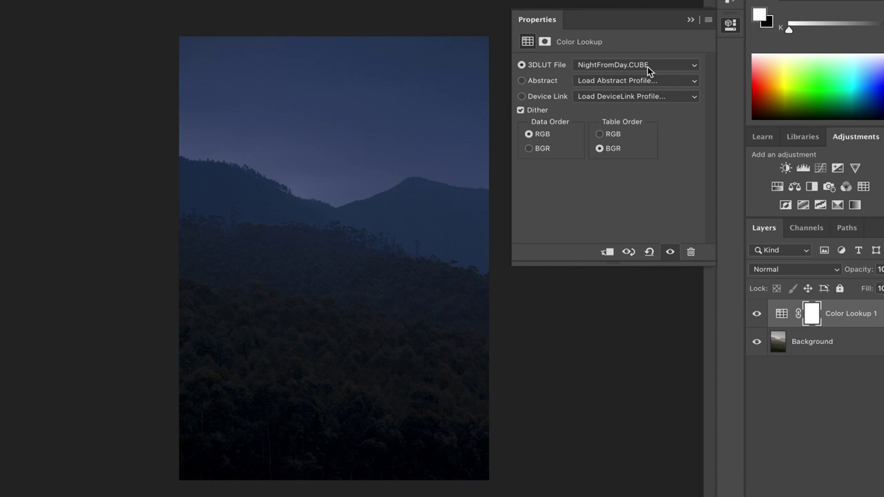
pyautogui.click(691, 21)
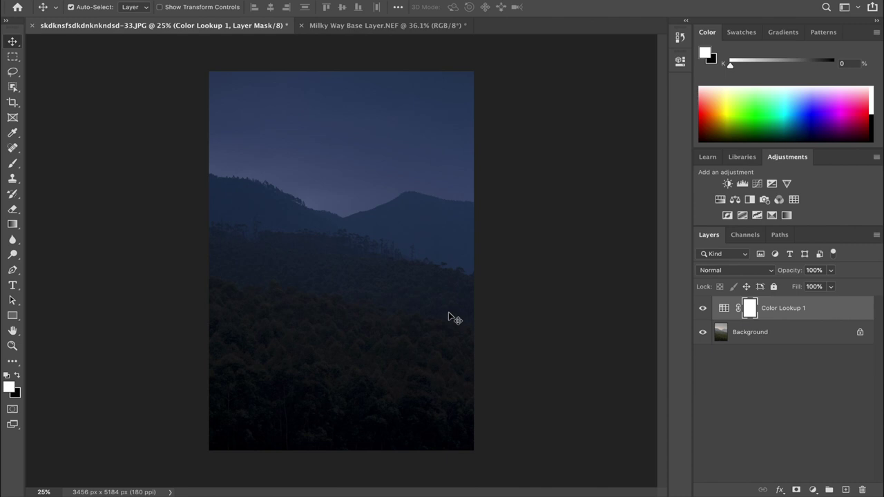
pyautogui.click(373, 26)
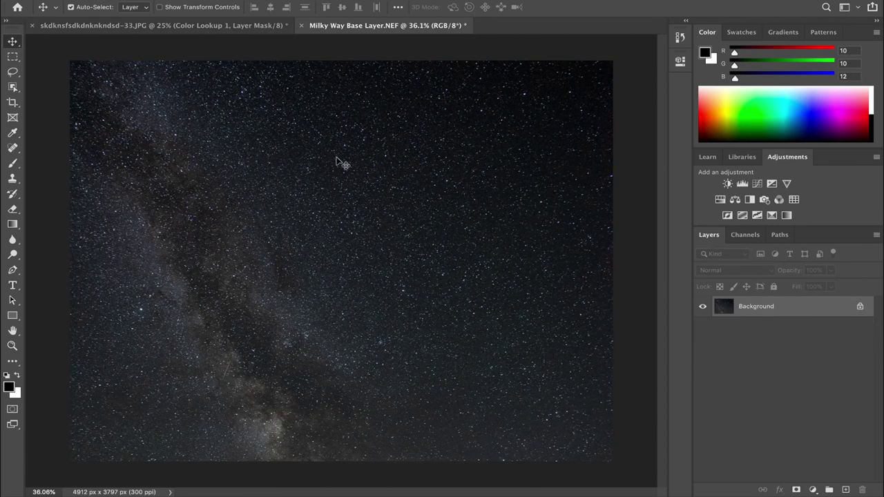
# Drag the cropped starry sky into the mountain photo and position it
pyautogui.click(208, 26)
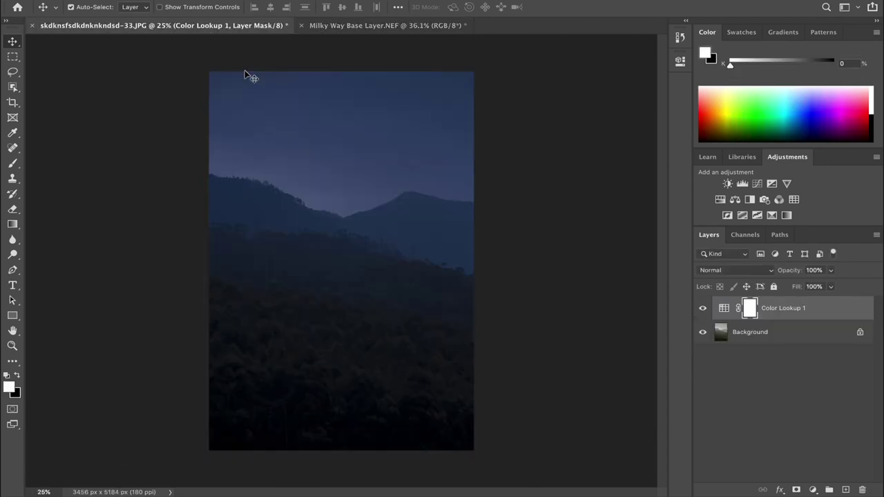
pyautogui.click(378, 27)
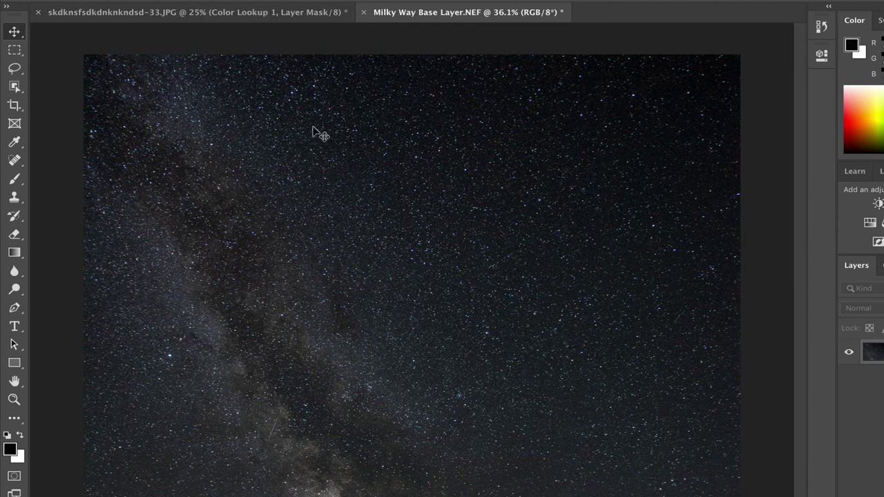
pyautogui.click(282, 155)
pyautogui.moveTo(282, 155); pyautogui.dragTo(175, 28)
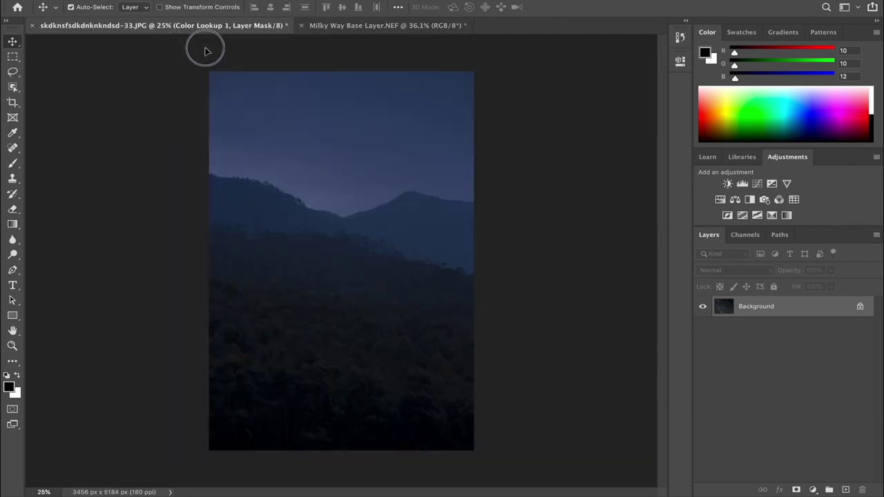
pyautogui.moveTo(176, 27)
pyautogui.mouseDown()
pyautogui.moveTo(313, 125)
pyautogui.moveTo(333, 201)
pyautogui.mouseUp()
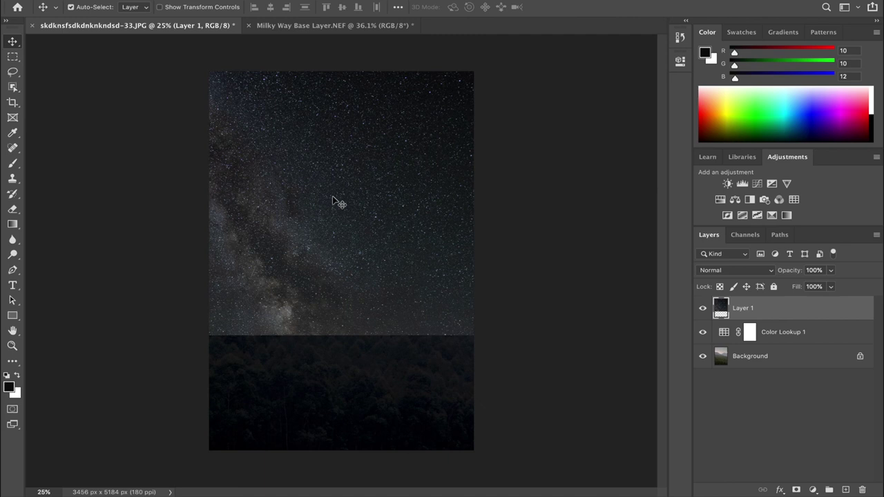
pyautogui.moveTo(316, 228)
pyautogui.mouseDown()
pyautogui.moveTo(378, 231)
pyautogui.moveTo(365, 221)
pyautogui.moveTo(246, 213)
pyautogui.moveTo(300, 191)
pyautogui.moveTo(378, 189)
pyautogui.moveTo(361, 184)
pyautogui.moveTo(355, 163)
pyautogui.moveTo(347, 79)
pyautogui.moveTo(363, 150)
pyautogui.mouseUp()
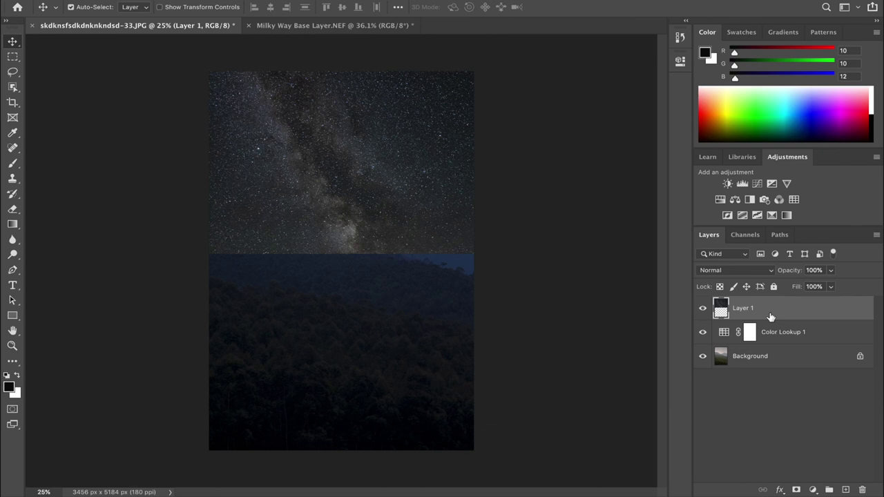
# Rename the new layer 'milky way' and hide it
pyautogui.doubleClick(744, 308)
pyautogui.write('milky w')
pyautogui.write('ay')
pyautogui.press('Return')
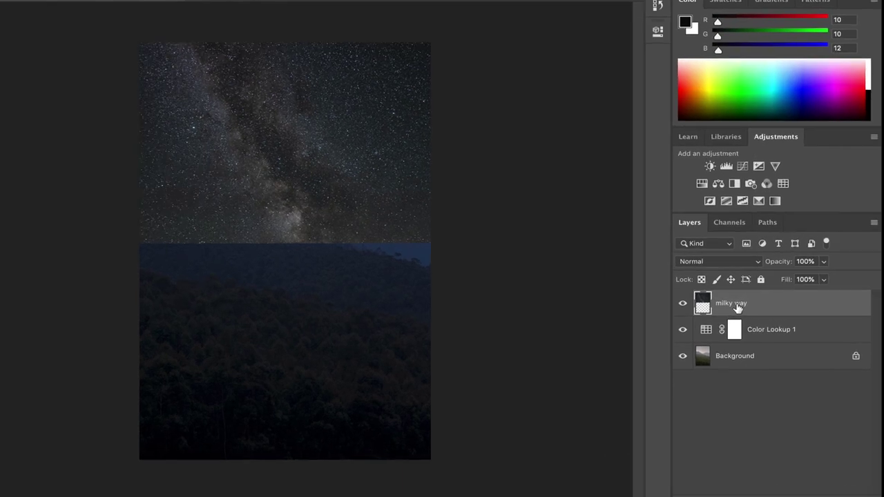
pyautogui.click(673, 306)
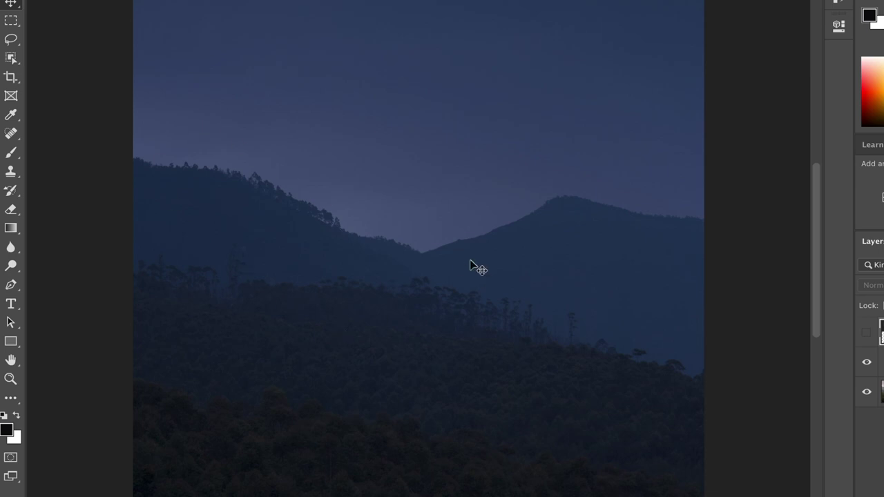
pyautogui.hotkey('ctrl', '=')
pyautogui.hotkey('ctrl', '=')
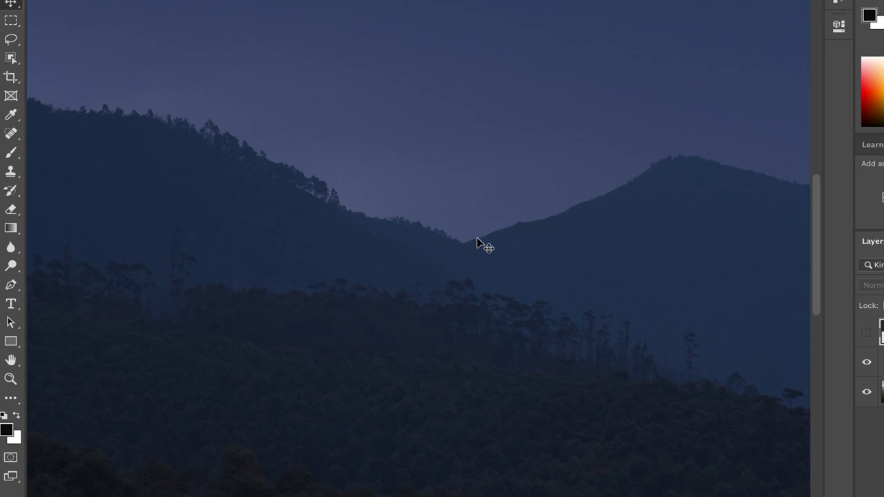
pyautogui.hscroll(5, 659, 183)
pyautogui.scroll(2, 660, 183)
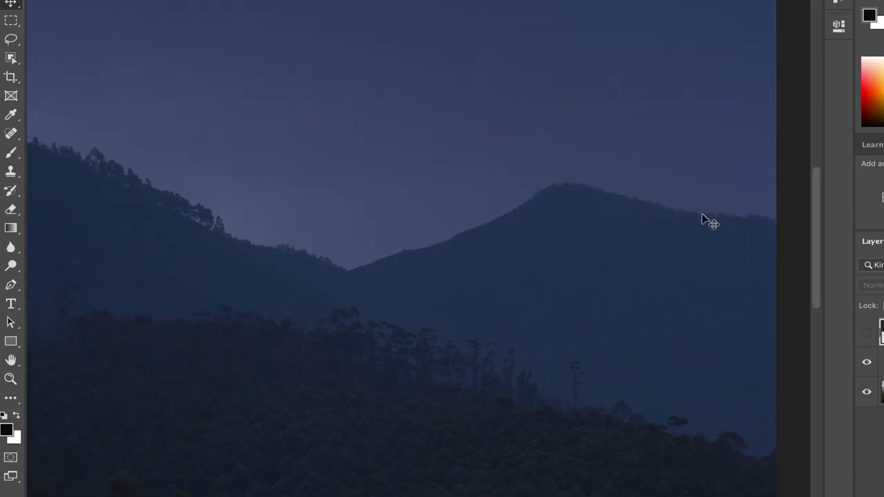
pyautogui.hscroll(-5, 553, 235)
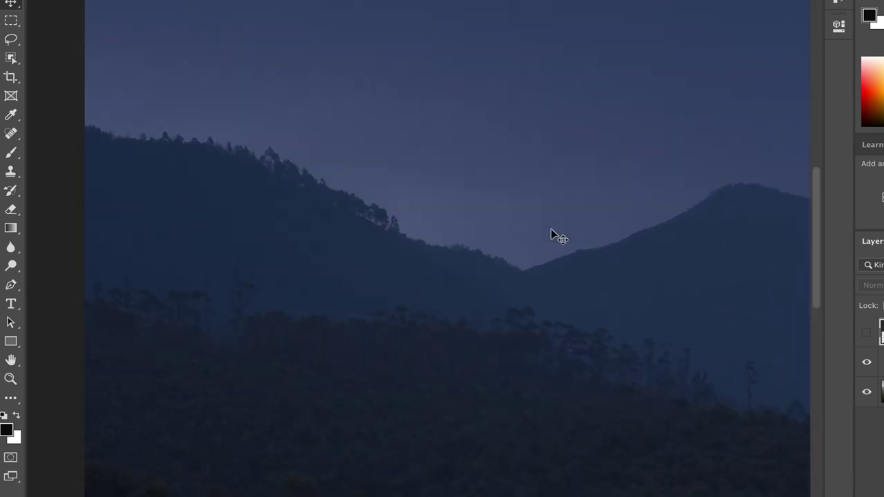
pyautogui.hscroll(-2, 553, 235)
pyautogui.hscroll(-1, 552, 238)
pyautogui.scroll(-2, 550, 235)
pyautogui.hscroll(1, 550, 235)
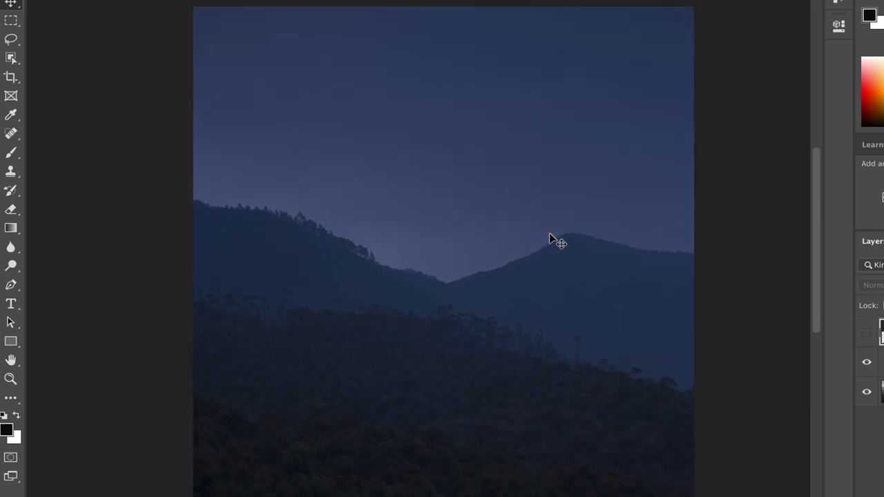
pyautogui.scroll(2, 550, 235)
pyautogui.scroll(1, 550, 232)
pyautogui.hscroll(2, 549, 233)
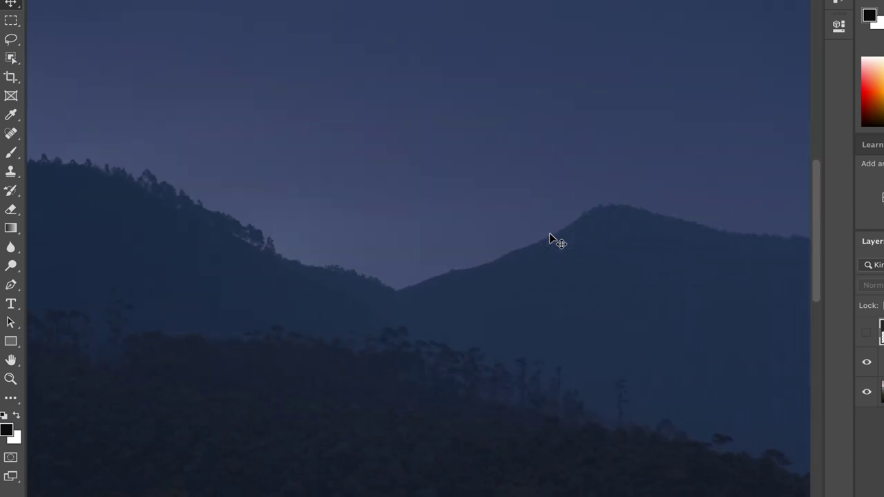
pyautogui.hotkey('ctrl', '0')
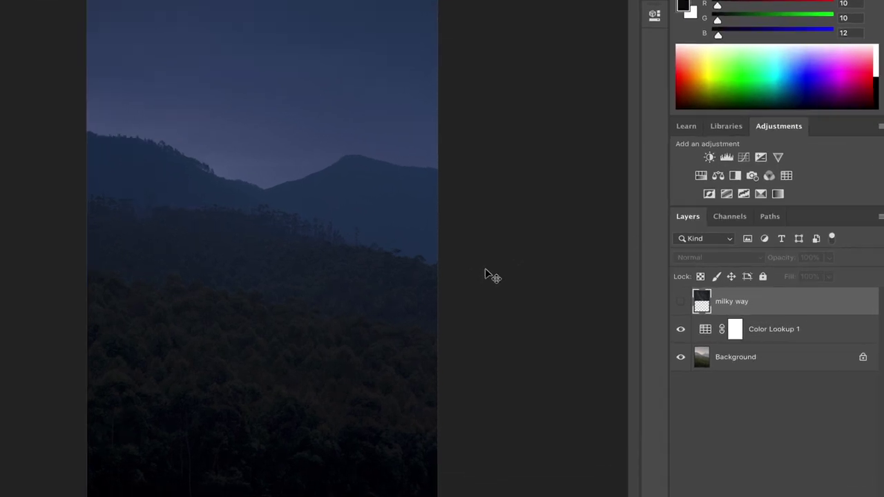
# Compare the Red, Green and Blue channels, ending with the Blue channel shown alone
pyautogui.click(732, 219)
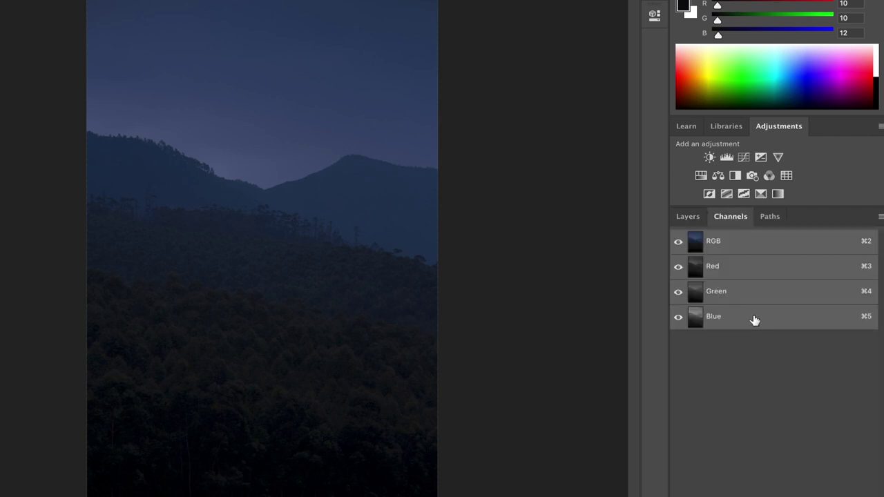
pyautogui.click(727, 321)
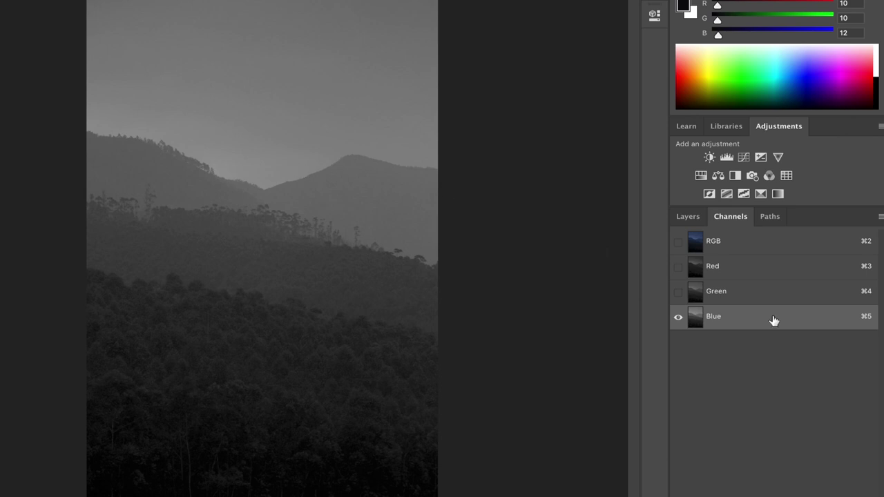
pyautogui.click(764, 293)
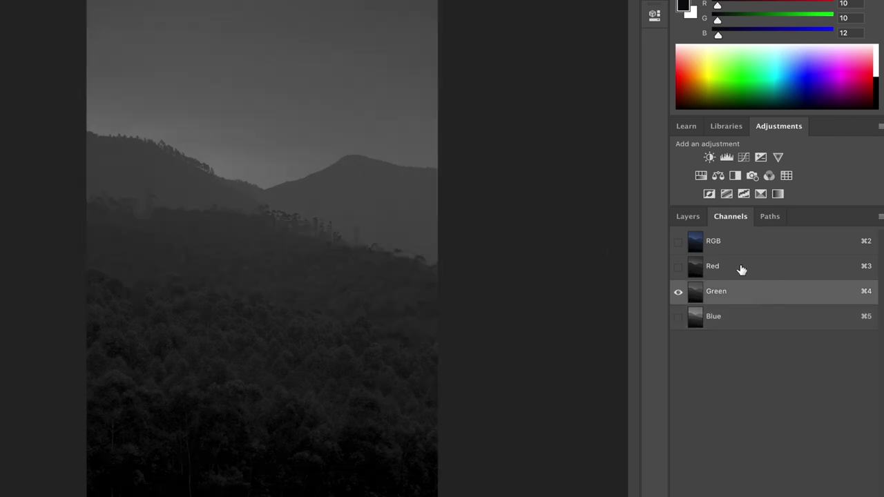
pyautogui.click(738, 267)
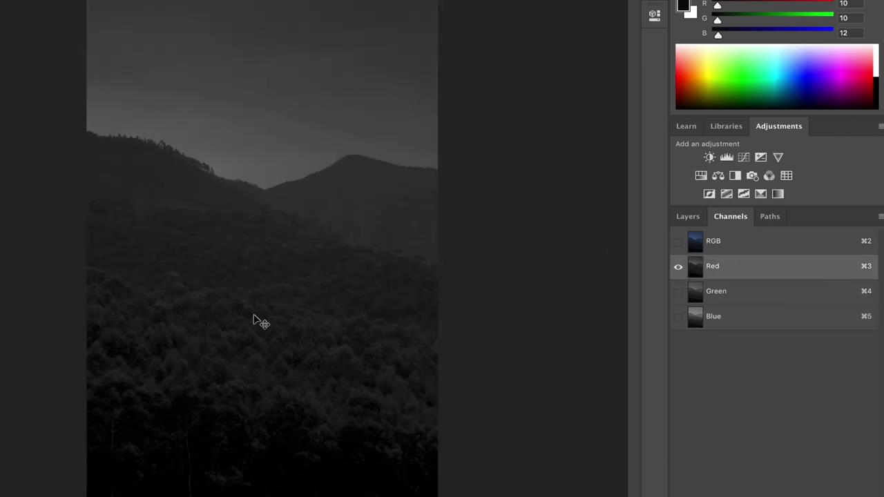
pyautogui.click(766, 292)
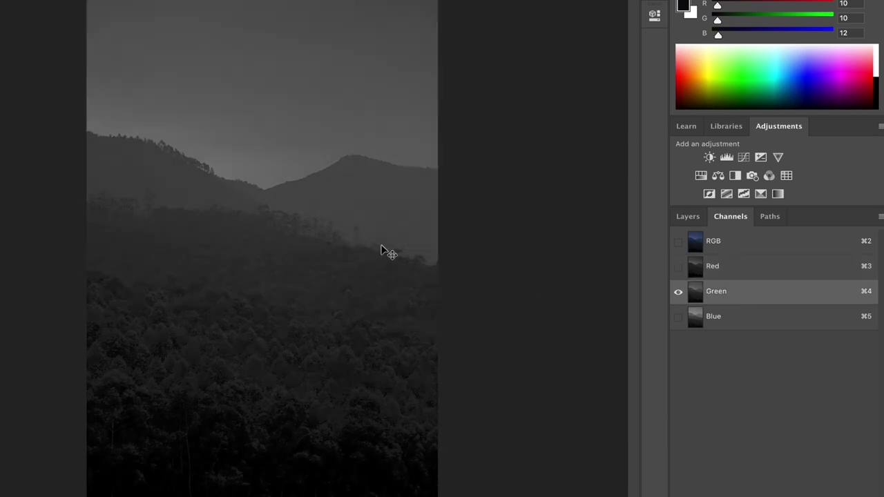
pyautogui.click(749, 317)
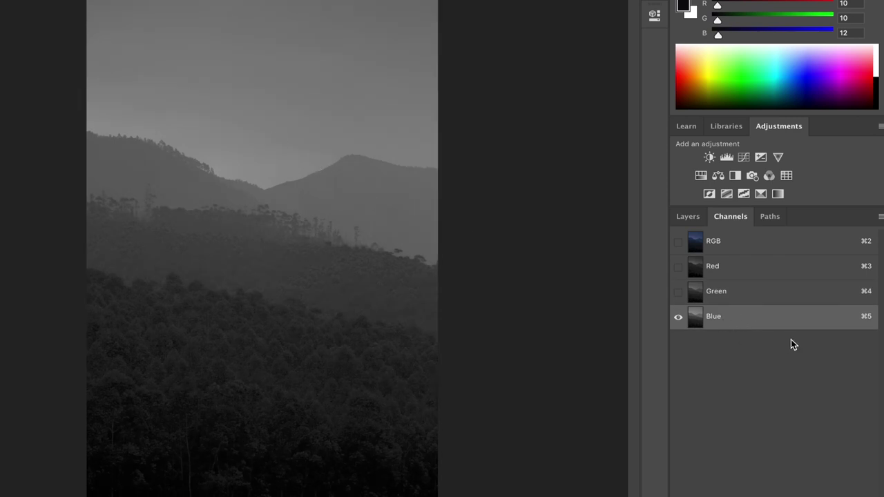
pyautogui.rightClick(746, 322)
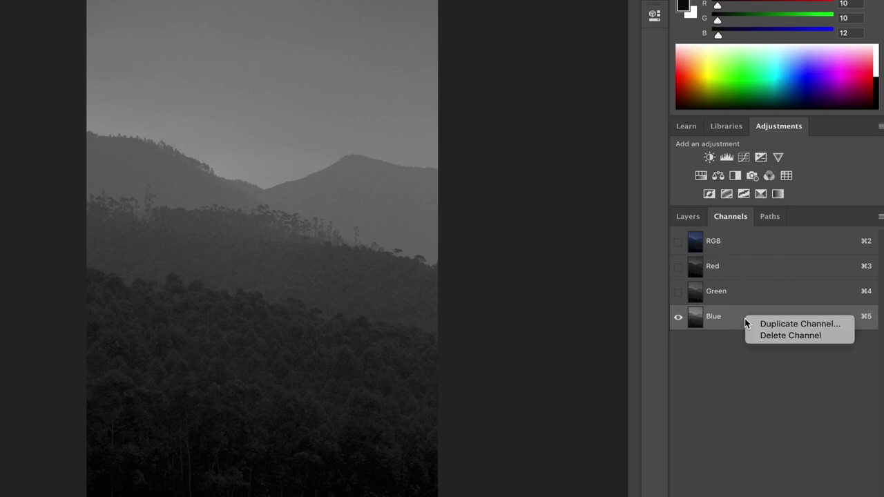
# Duplicate the Blue channel as Blue copy 1 and display only that copy
pyautogui.click(765, 324)
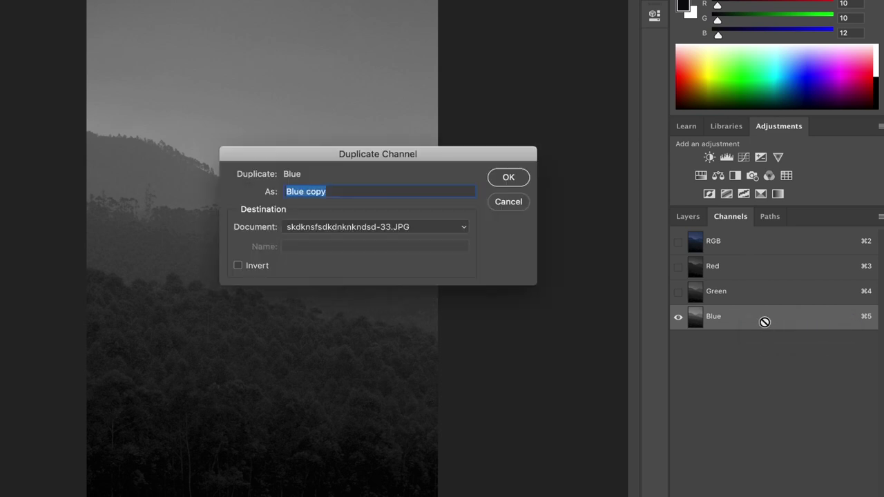
pyautogui.click(344, 194)
pyautogui.write('1')
pyautogui.click(509, 179)
pyautogui.click(678, 344)
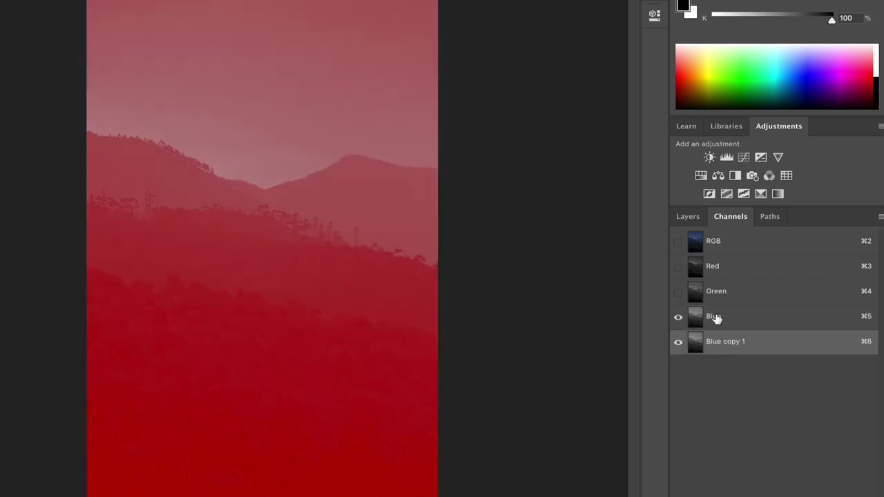
pyautogui.click(715, 317)
pyautogui.click(678, 319)
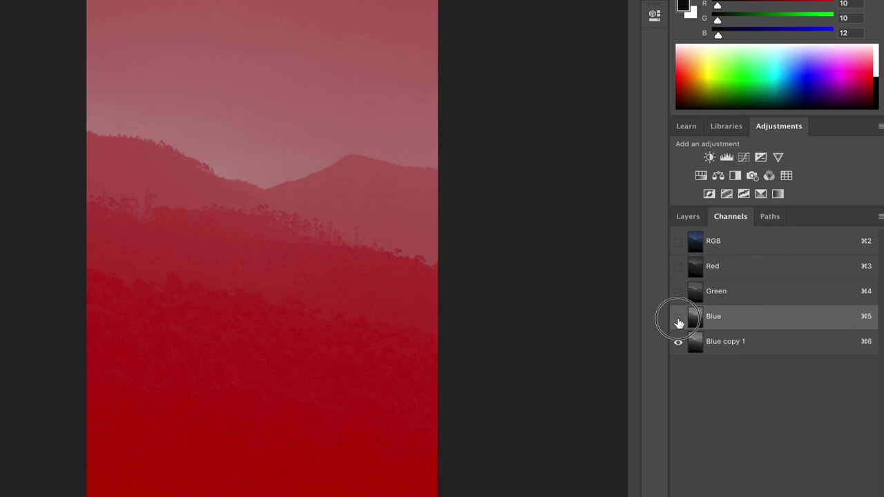
pyautogui.click(737, 352)
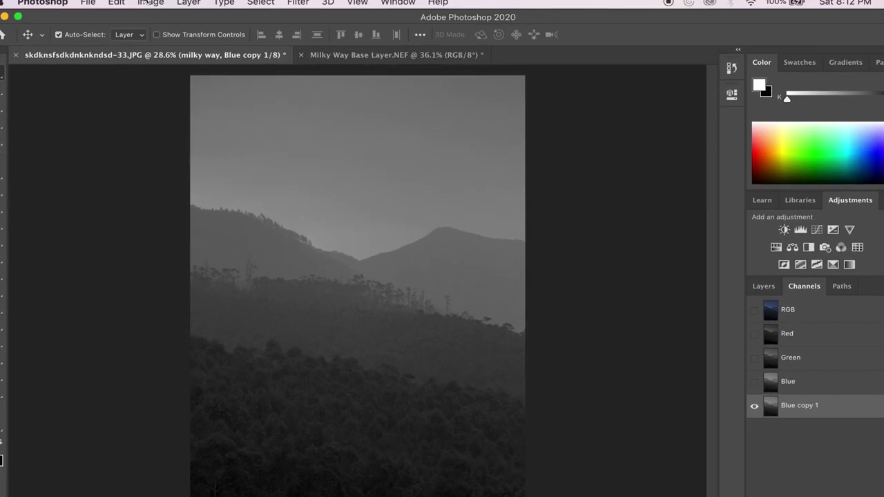
pyautogui.click(145, 6)
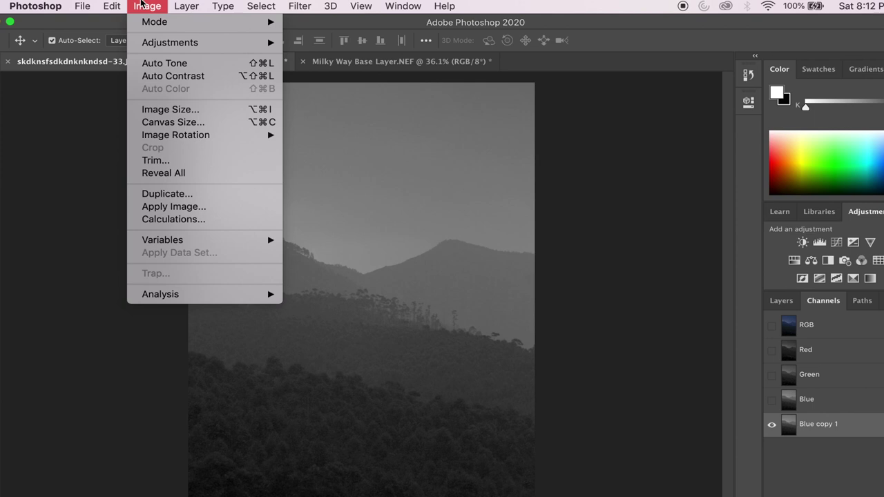
pyautogui.moveTo(170, 42)
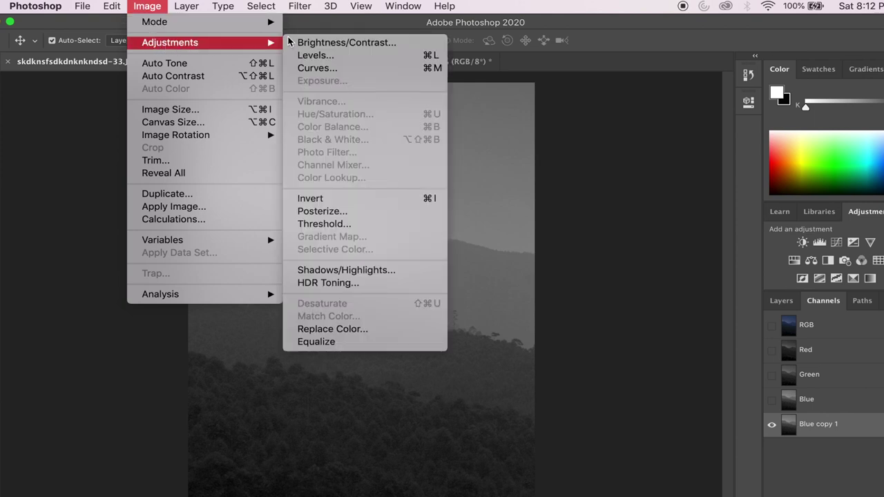
# Apply Levels to Blue copy 1 with input values around 74, 1.13 and 135
pyautogui.click(344, 58)
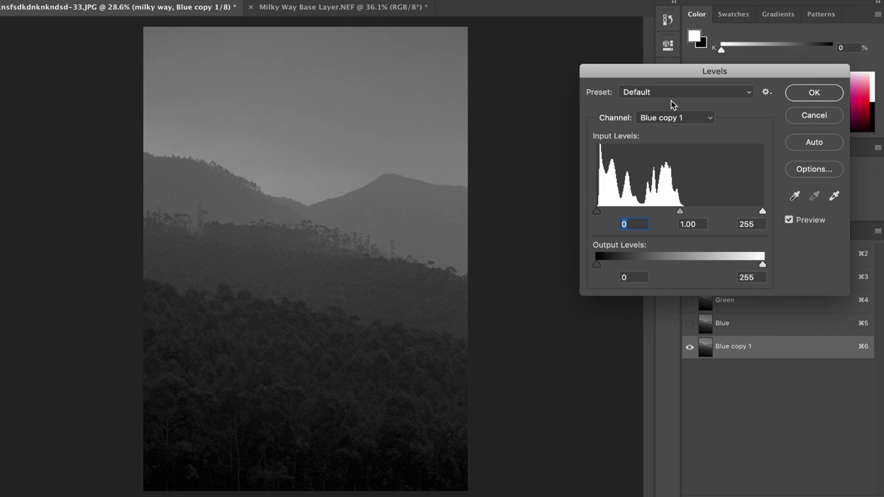
pyautogui.moveTo(661, 71); pyautogui.dragTo(575, 72)
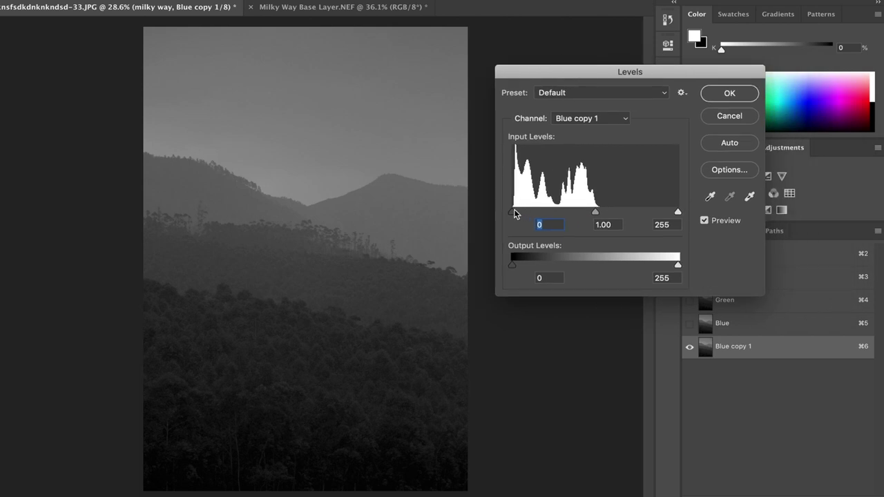
pyautogui.moveTo(515, 212); pyautogui.dragTo(516, 213)
pyautogui.click(597, 215)
pyautogui.moveTo(515, 212); pyautogui.dragTo(509, 214)
pyautogui.click(679, 215)
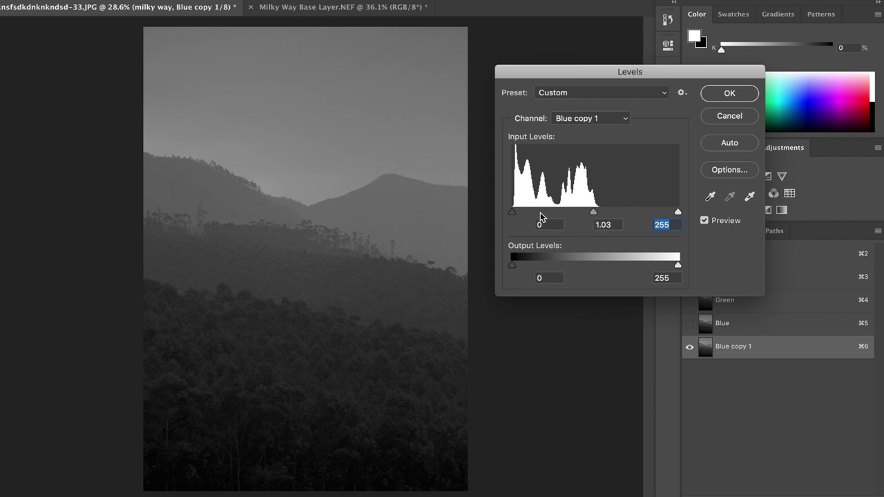
pyautogui.moveTo(513, 213)
pyautogui.mouseDown()
pyautogui.moveTo(589, 201)
pyautogui.moveTo(579, 202)
pyautogui.mouseUp()
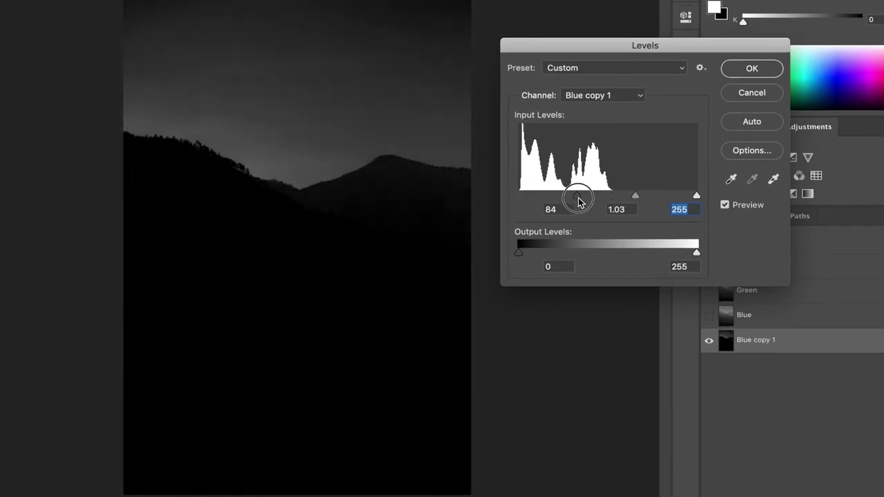
pyautogui.moveTo(634, 195); pyautogui.dragTo(602, 197)
pyautogui.moveTo(697, 197); pyautogui.dragTo(618, 196)
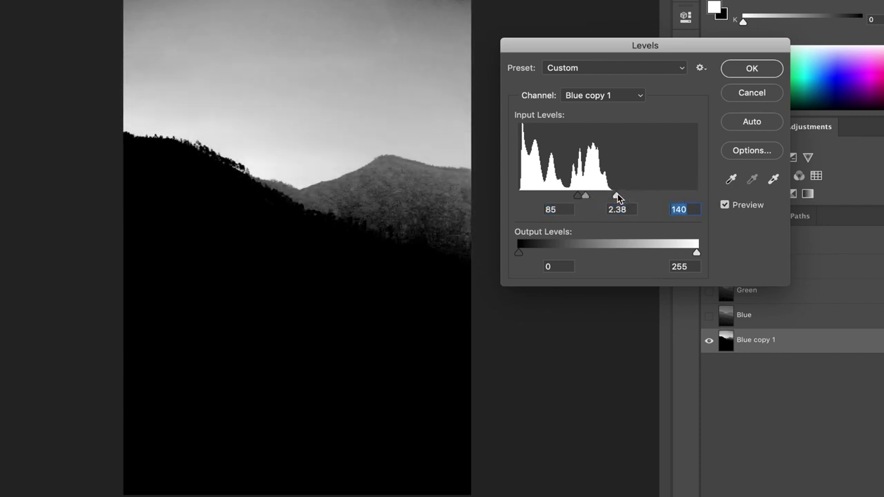
pyautogui.moveTo(586, 197); pyautogui.dragTo(592, 198)
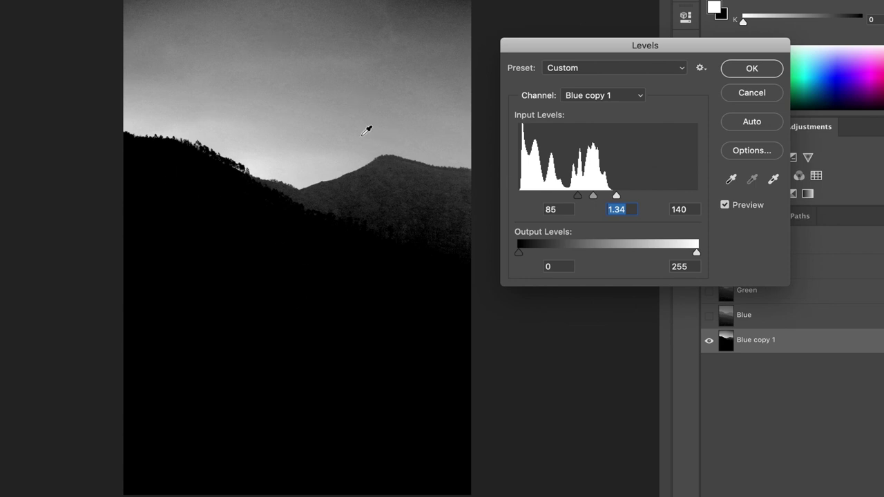
pyautogui.moveTo(578, 200)
pyautogui.mouseDown()
pyautogui.moveTo(615, 200)
pyautogui.moveTo(571, 202)
pyautogui.moveTo(591, 200)
pyautogui.mouseUp()
pyautogui.write('93')
# Commit the Levels, load Blue copy 1's sky as a selection, and check the ridge edge
pyautogui.click(765, 66)
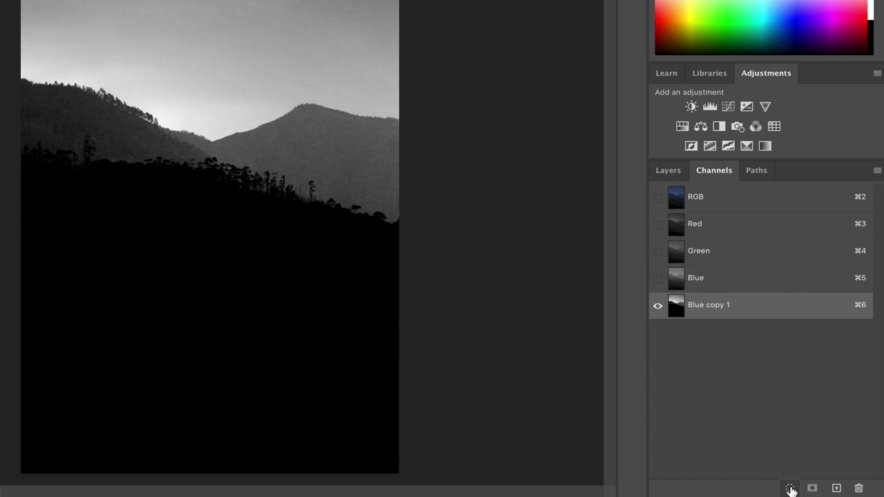
pyautogui.click(790, 489)
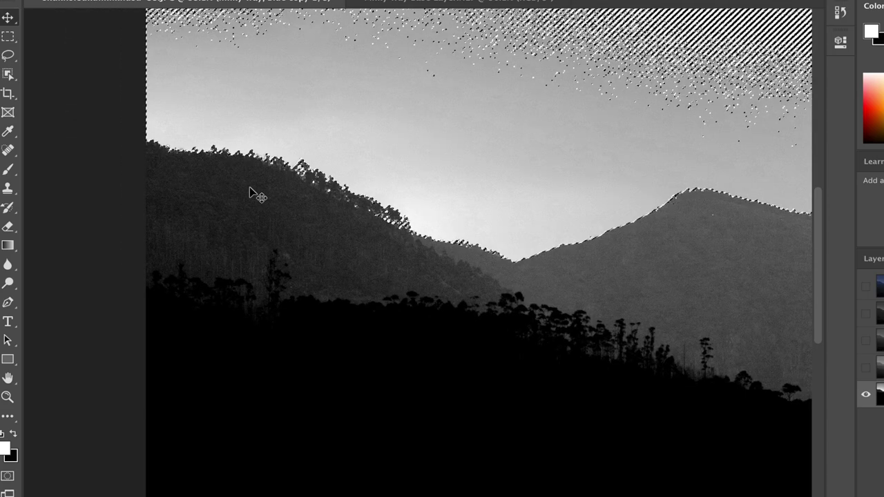
pyautogui.scroll(3, 252, 193)
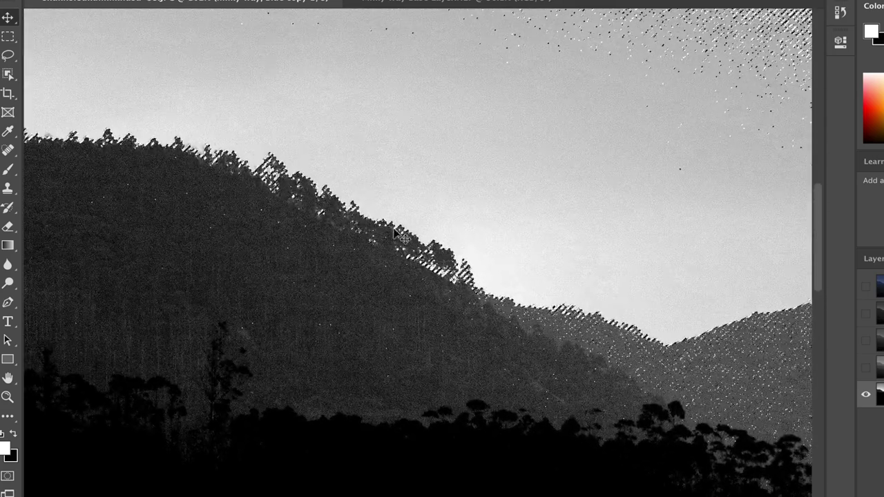
pyautogui.hscroll(1, 399, 237)
pyautogui.hscroll(1, 494, 305)
pyautogui.hscroll(1, 546, 339)
pyautogui.hscroll(2, 563, 355)
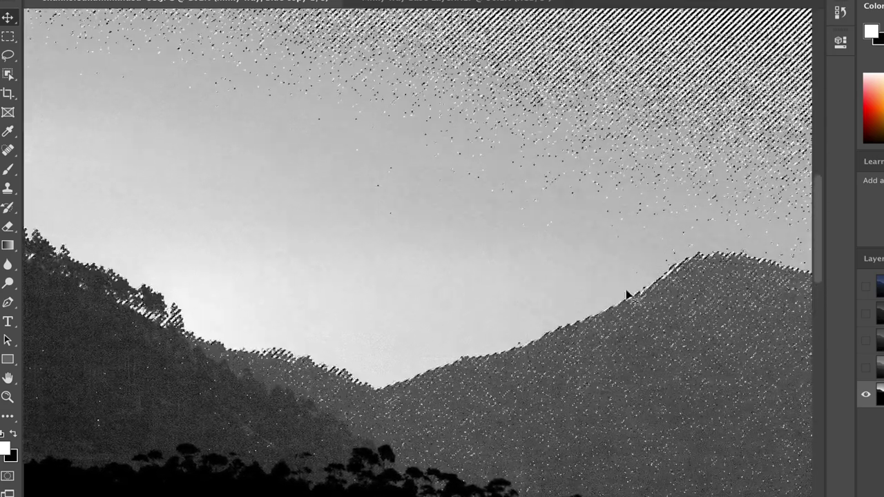
pyautogui.hscroll(2, 669, 280)
pyautogui.hscroll(4, 760, 351)
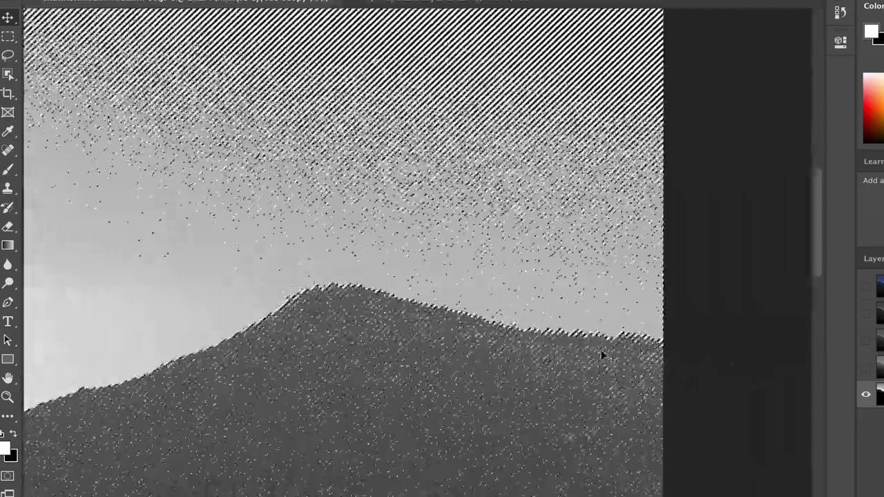
pyautogui.scroll(-3, 594, 345)
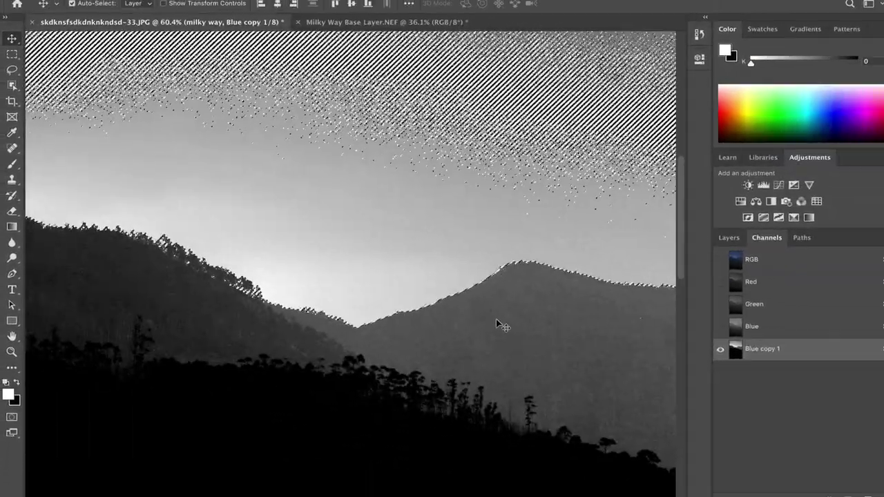
pyautogui.scroll(-2, 498, 325)
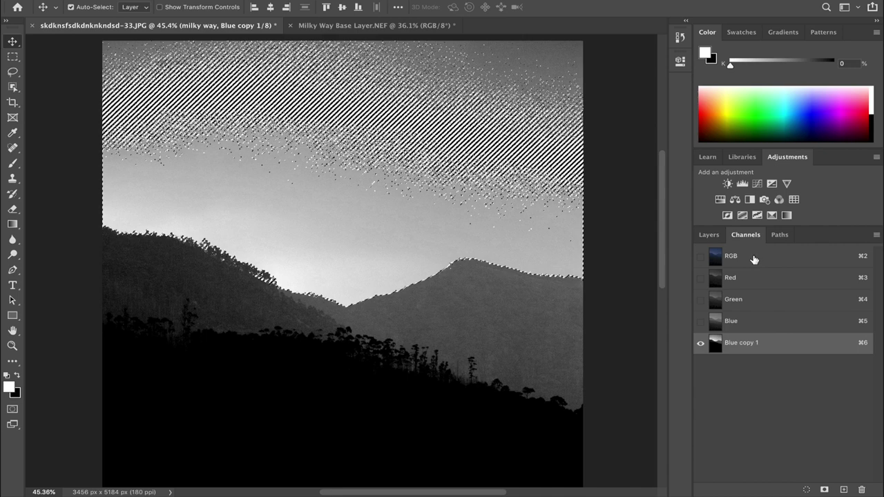
pyautogui.click(768, 257)
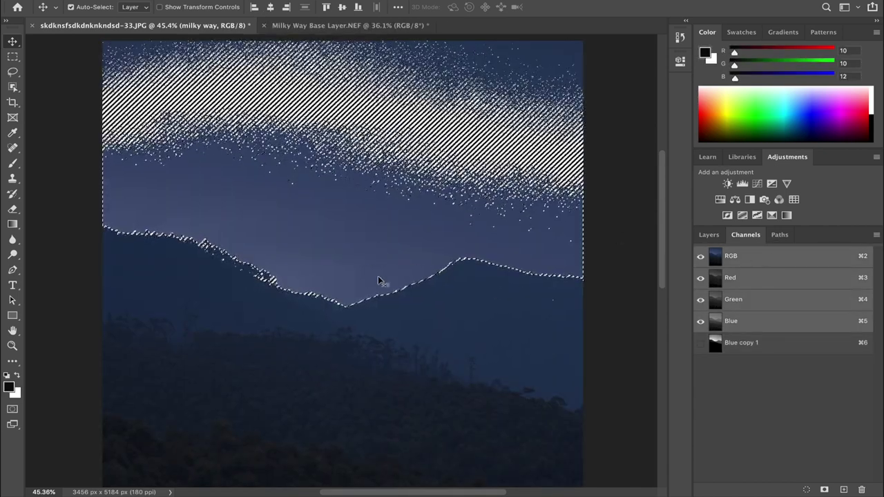
# Show the milky way layer and add a layer mask from the sky selection
pyautogui.click(706, 235)
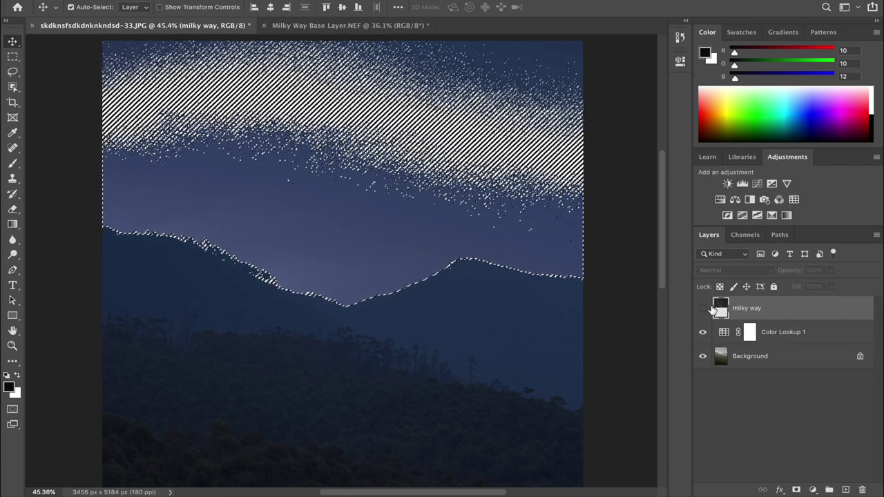
pyautogui.click(704, 311)
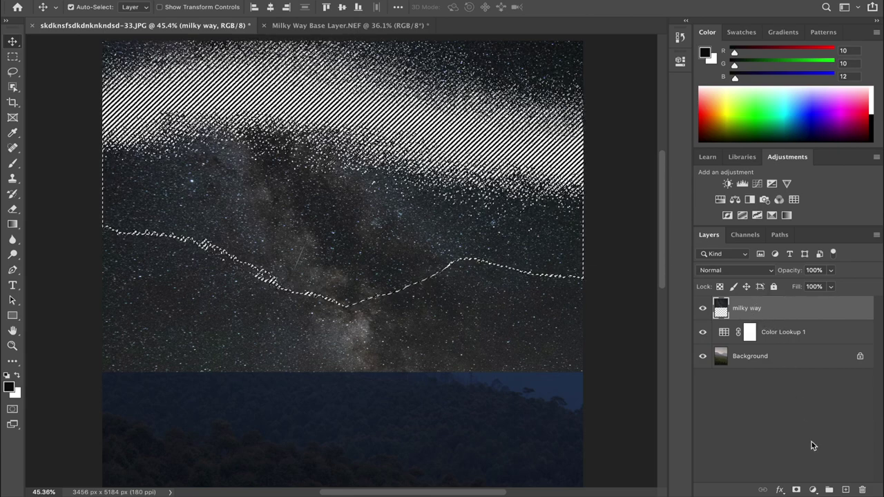
pyautogui.click(797, 491)
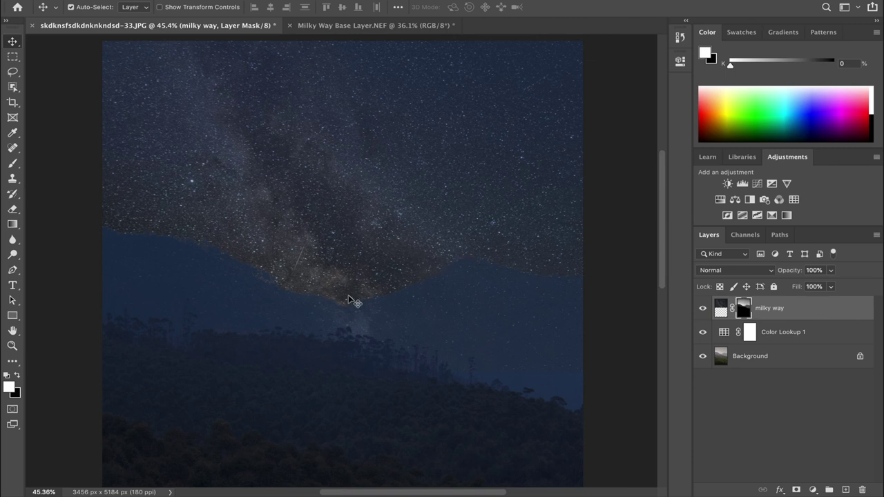
# Zoom and pan along the ridgeline to inspect the mask edge, then target the layer pixels
pyautogui.scroll(2, 174, 242)
pyautogui.scroll(1, 172, 238)
pyautogui.hscroll(-2, 169, 236)
pyautogui.hscroll(-2, 168, 235)
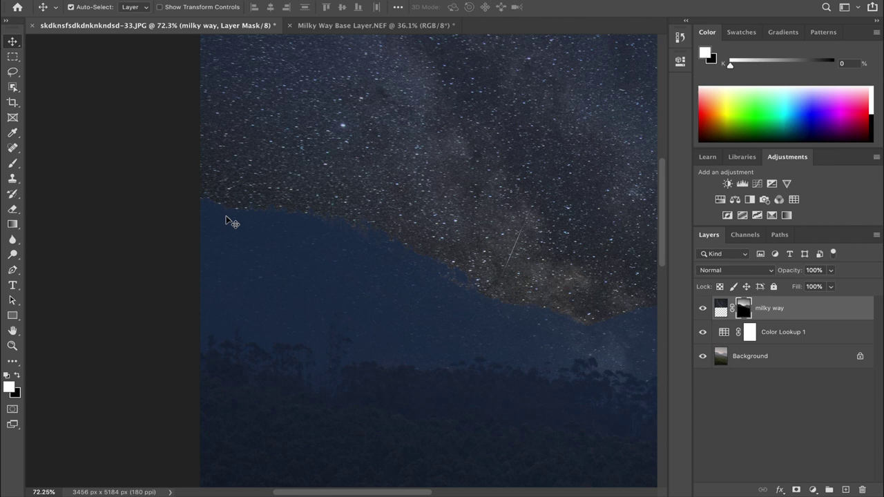
pyautogui.hscroll(1, 397, 232)
pyautogui.hscroll(1, 405, 211)
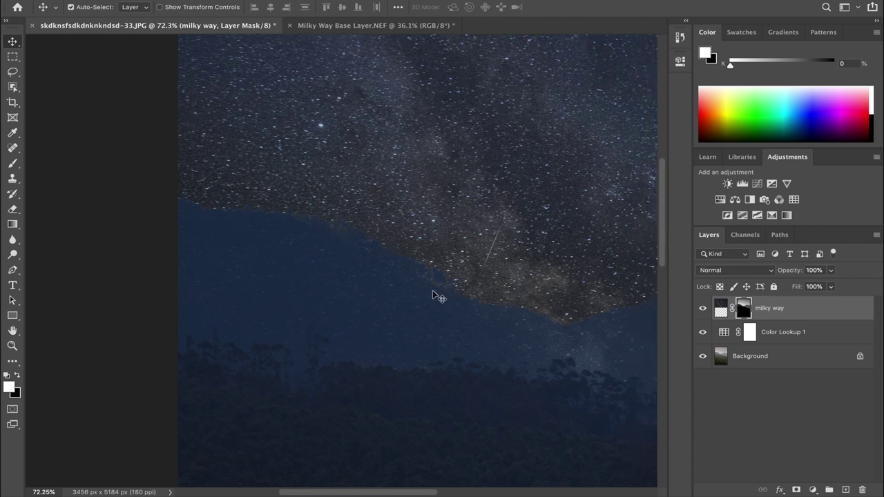
pyautogui.hscroll(3, 438, 296)
pyautogui.hscroll(5, 438, 296)
pyautogui.hscroll(4, 438, 296)
pyautogui.scroll(-2, 438, 296)
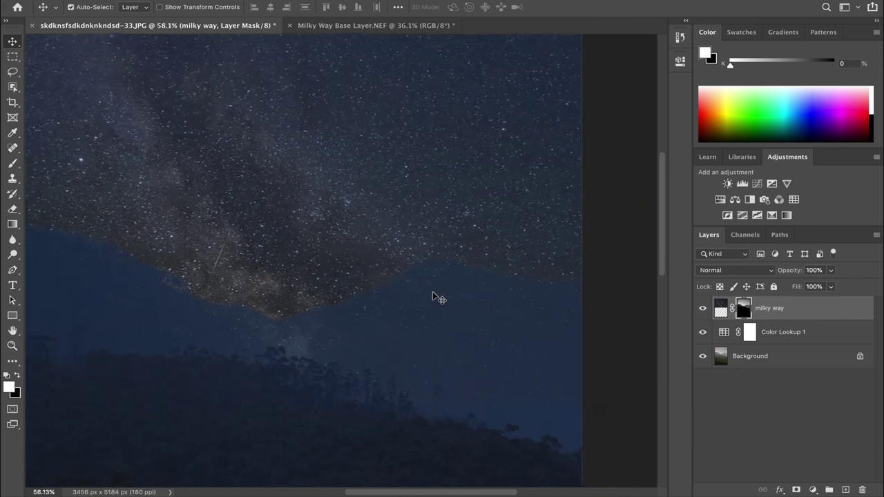
pyautogui.scroll(-2, 438, 296)
pyautogui.click(774, 311)
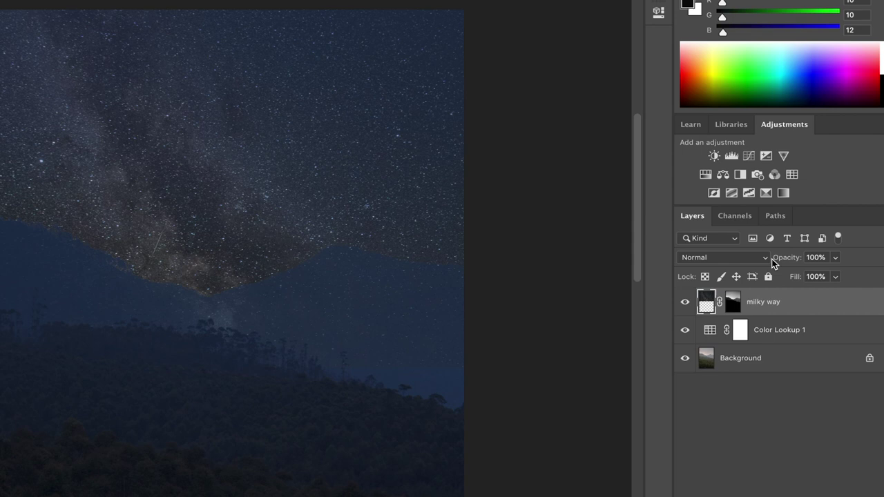
# Set the milky way layer's blend mode to Color Dodge
pyautogui.click(764, 261)
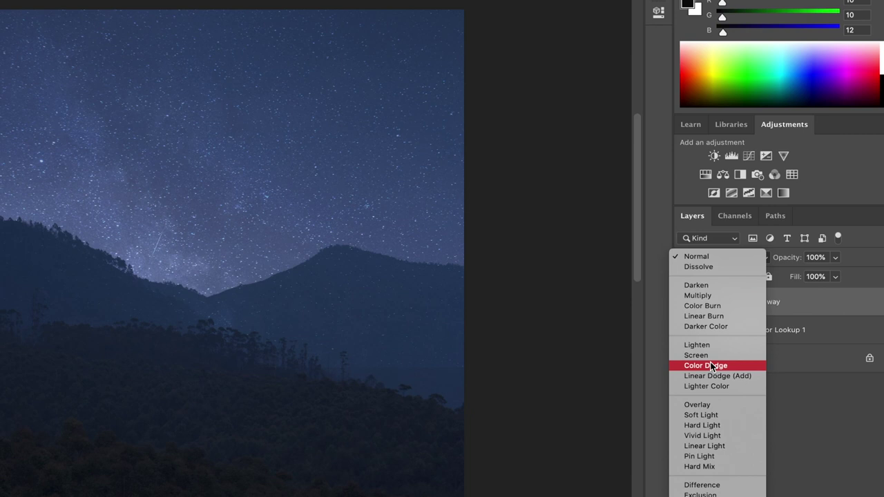
pyautogui.click(713, 367)
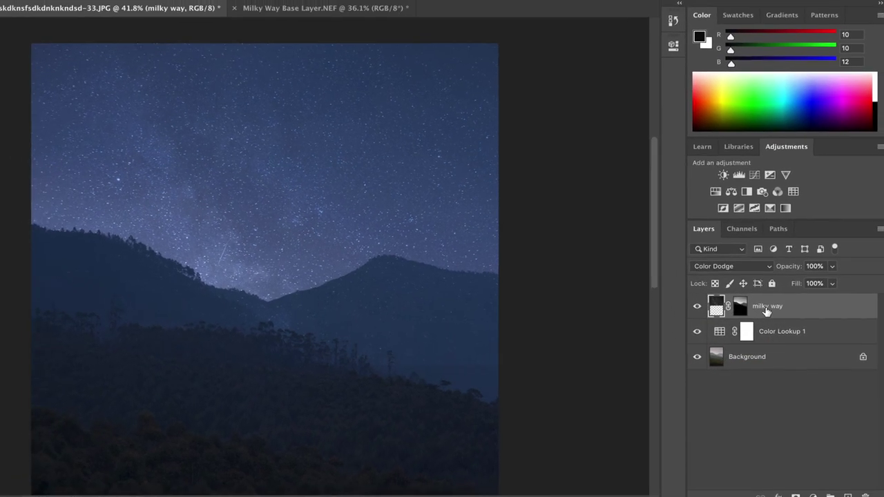
pyautogui.hscroll(-3, 339, 290)
pyautogui.hscroll(-2, 339, 290)
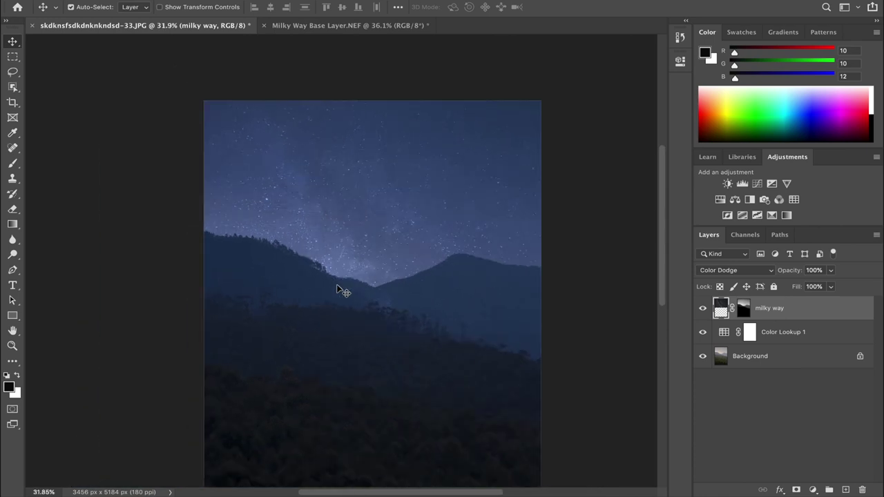
pyautogui.scroll(-3, 338, 290)
pyautogui.scroll(-2, 338, 288)
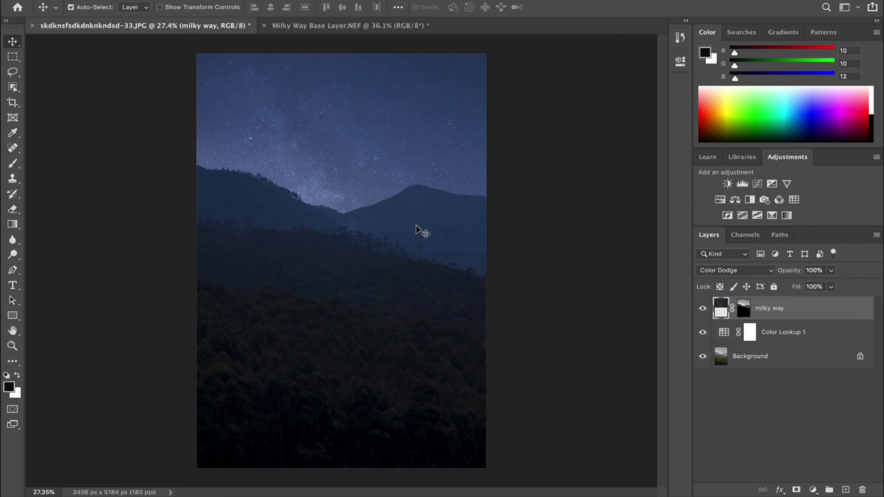
pyautogui.scroll(1, 373, 201)
pyautogui.scroll(4, 373, 202)
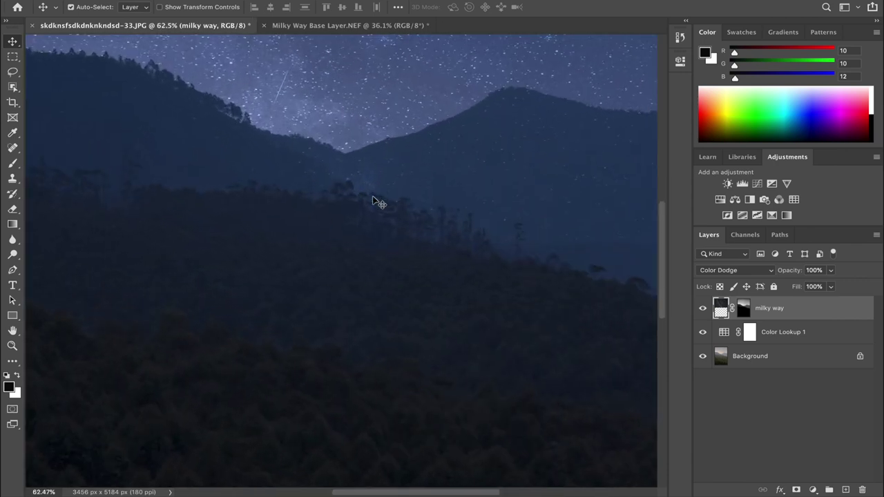
pyautogui.scroll(3, 374, 205)
pyautogui.scroll(3, 374, 206)
pyautogui.hscroll(-3, 374, 206)
pyautogui.hscroll(-3, 374, 206)
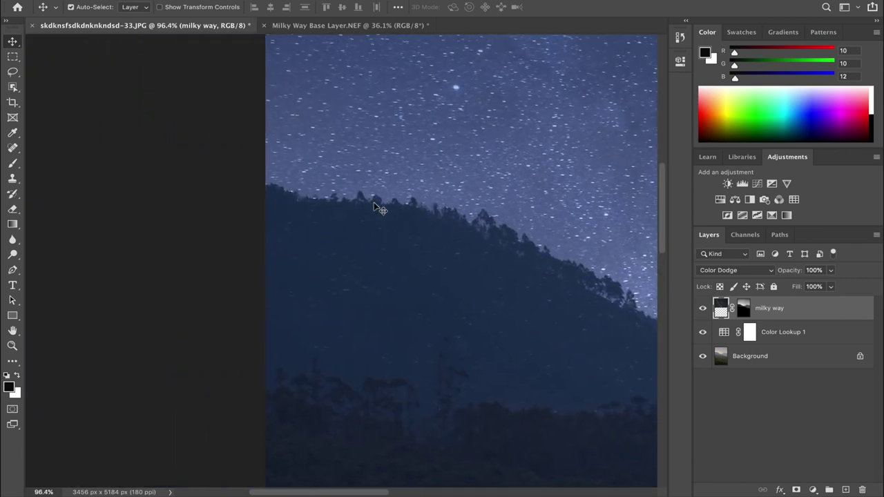
pyautogui.hscroll(1, 480, 273)
pyautogui.hscroll(5, 480, 274)
pyautogui.scroll(-2, 480, 273)
pyautogui.scroll(-1, 480, 275)
pyautogui.hscroll(5, 480, 306)
pyautogui.hscroll(1, 553, 297)
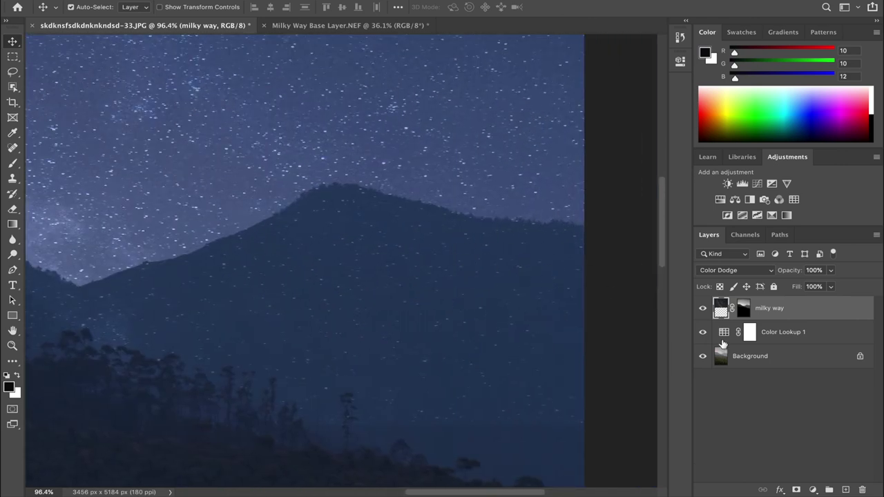
pyautogui.click(744, 312)
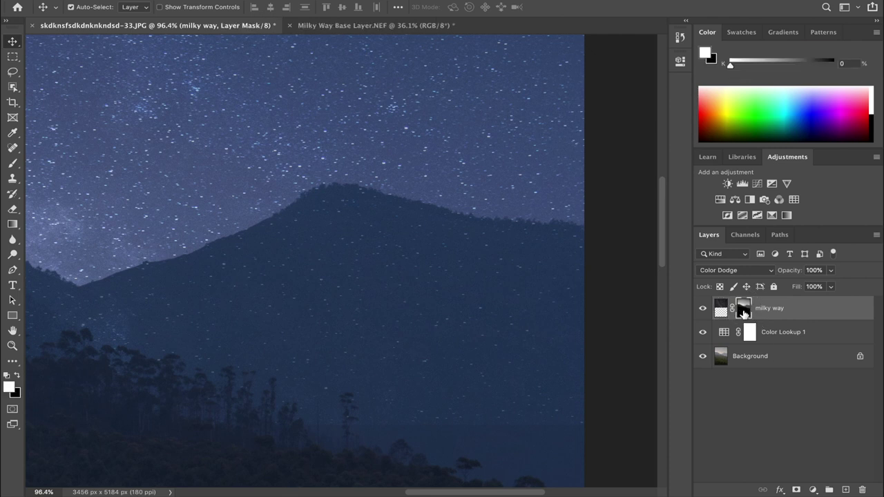
# Set the foreground colour to black in the Color Picker
pyautogui.click(12, 390)
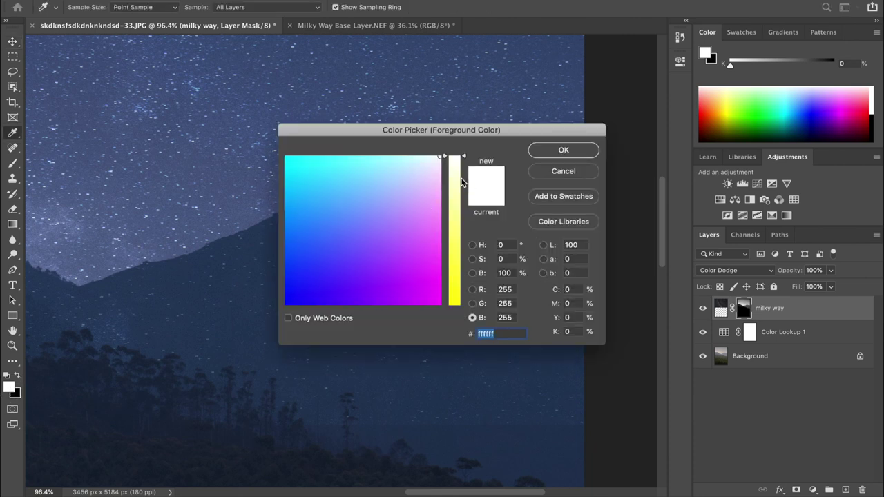
pyautogui.moveTo(464, 165); pyautogui.dragTo(456, 306)
pyautogui.moveTo(318, 283); pyautogui.dragTo(285, 305)
pyautogui.click(564, 152)
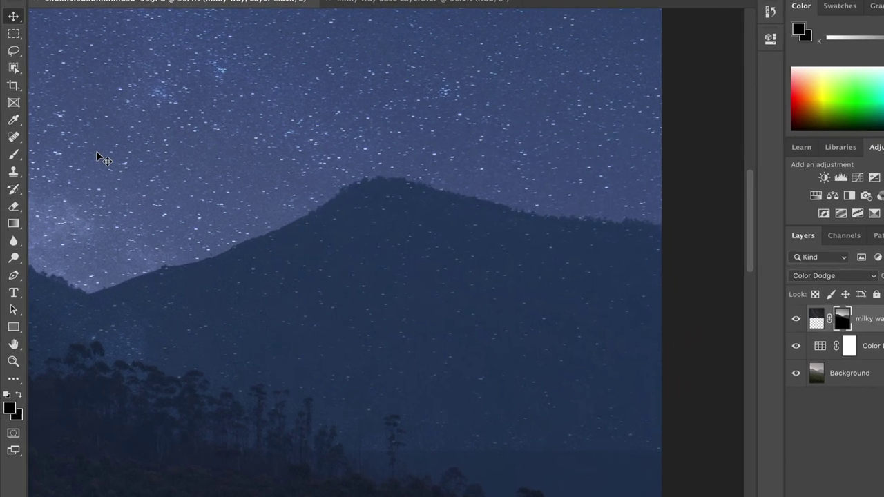
# Paint black on the mask over the mountain slope's stars with a 444 px brush
pyautogui.click(12, 152)
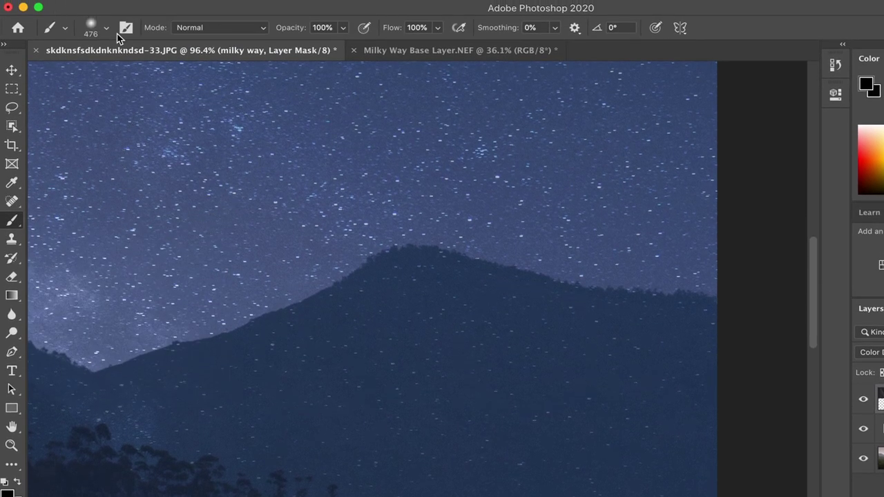
pyautogui.click(105, 32)
pyautogui.moveTo(166, 74); pyautogui.dragTo(137, 74)
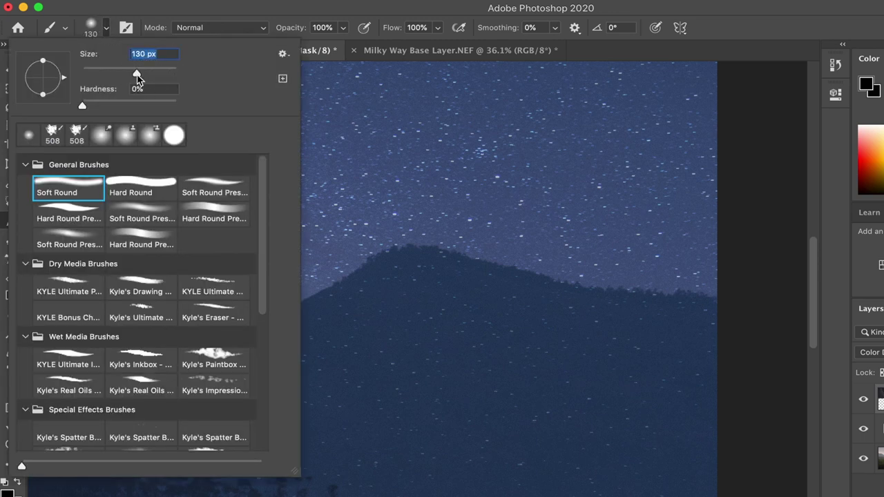
pyautogui.moveTo(137, 73); pyautogui.dragTo(165, 73)
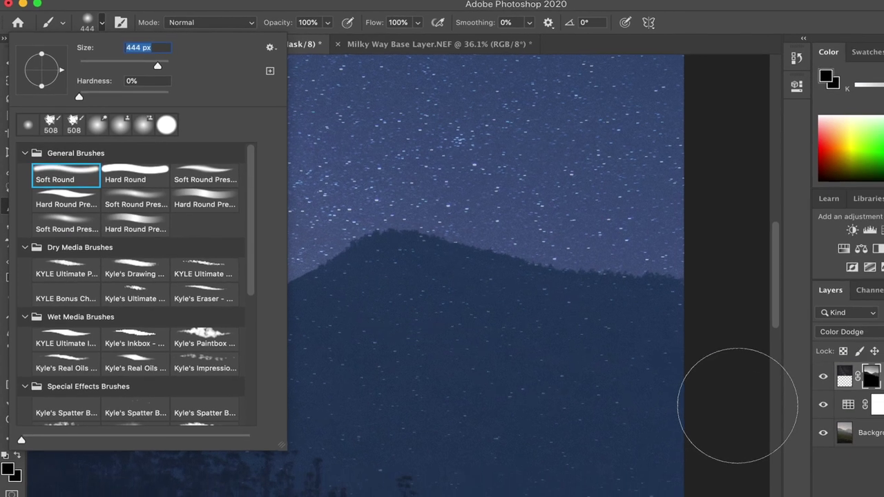
pyautogui.press('Return')
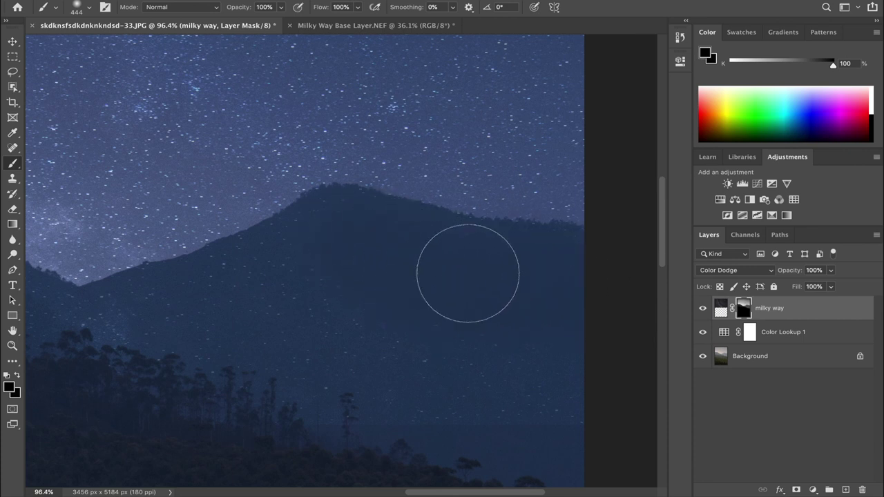
pyautogui.moveTo(233, 306); pyautogui.dragTo(104, 355)
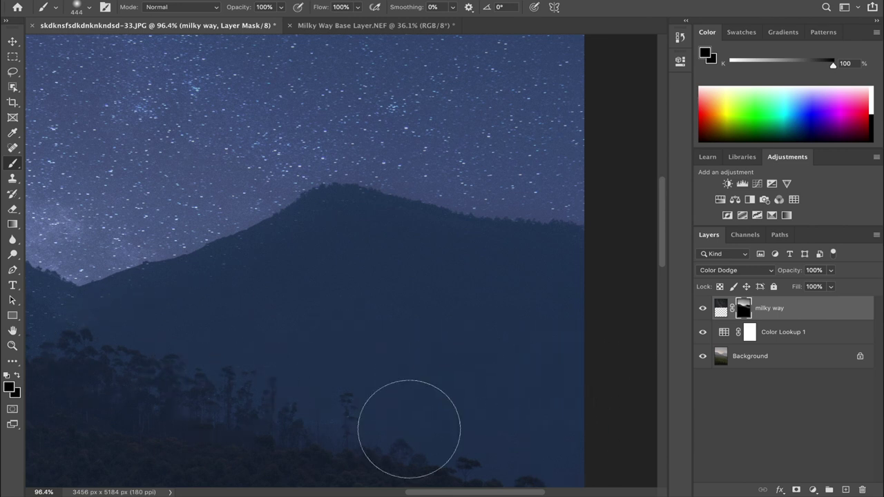
# Set the foreground to white and paint stars back in over the lower hillside
pyautogui.hscroll(-5, 233, 414)
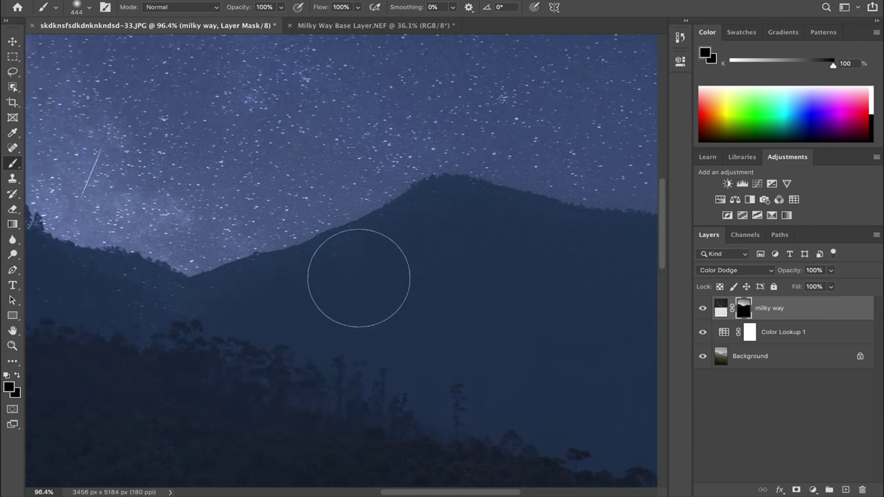
pyautogui.hscroll(-5, 311, 352)
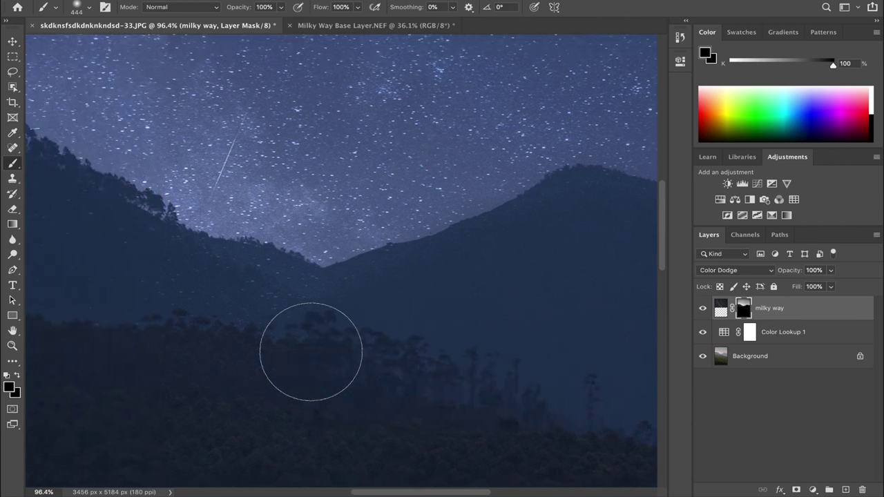
pyautogui.hscroll(-5, 302, 331)
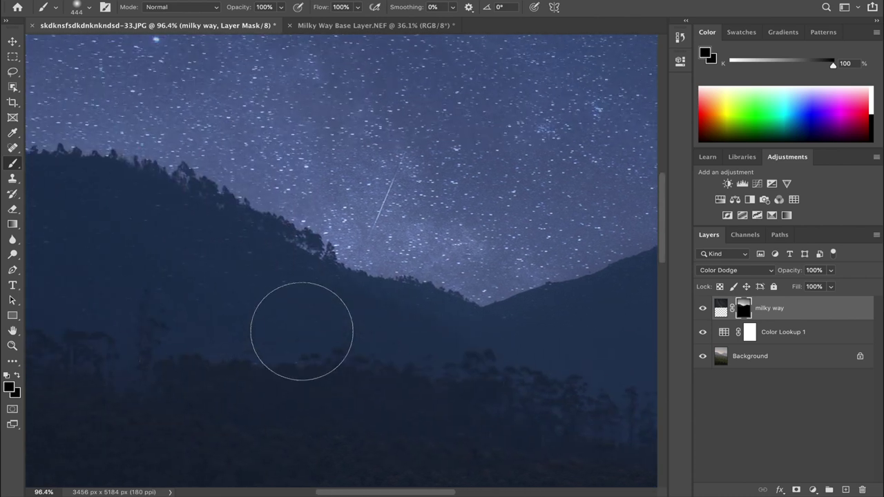
pyautogui.hscroll(-2, 286, 312)
pyautogui.hscroll(-5, 311, 332)
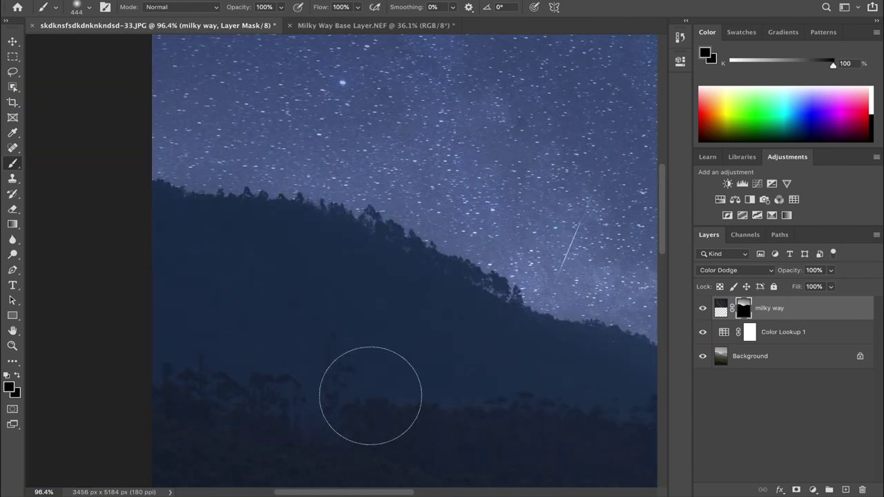
pyautogui.hscroll(1, 553, 393)
pyautogui.hscroll(2, 553, 373)
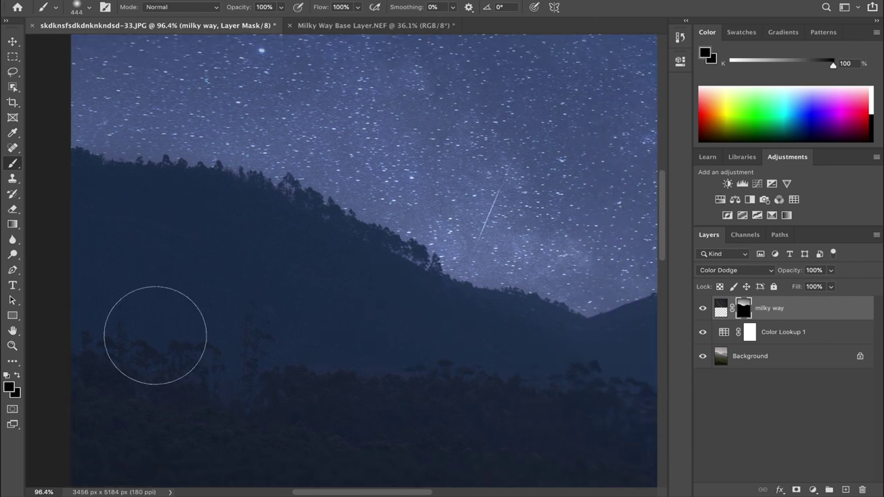
pyautogui.click(10, 389)
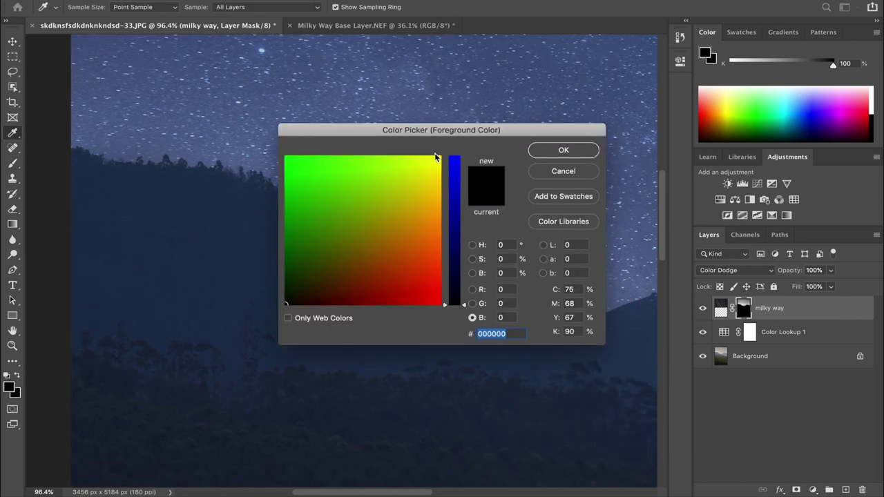
pyautogui.moveTo(462, 226)
pyautogui.mouseDown()
pyautogui.moveTo(462, 159)
pyautogui.moveTo(442, 156)
pyautogui.mouseUp()
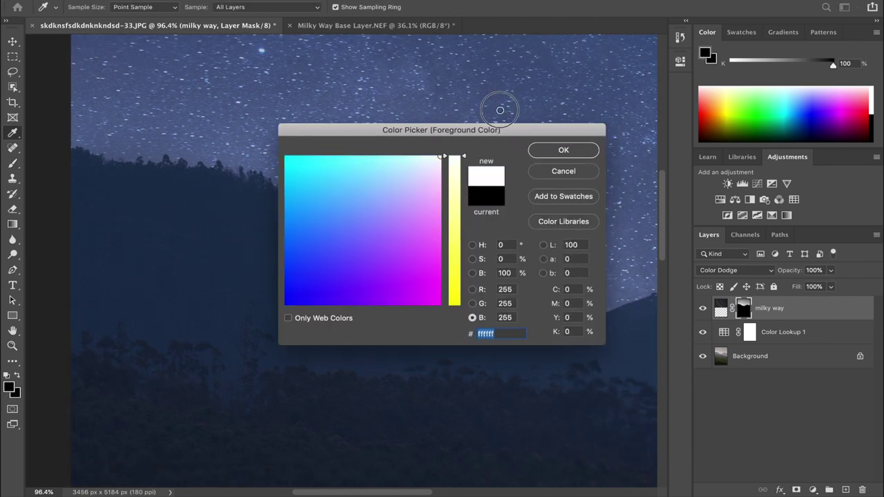
pyautogui.click(556, 158)
pyautogui.moveTo(118, 296)
pyautogui.mouseDown()
pyautogui.moveTo(308, 336)
pyautogui.moveTo(307, 364)
pyautogui.moveTo(294, 362)
pyautogui.moveTo(235, 279)
pyautogui.moveTo(146, 331)
pyautogui.moveTo(166, 350)
pyautogui.moveTo(239, 328)
pyautogui.moveTo(302, 355)
pyautogui.mouseUp()
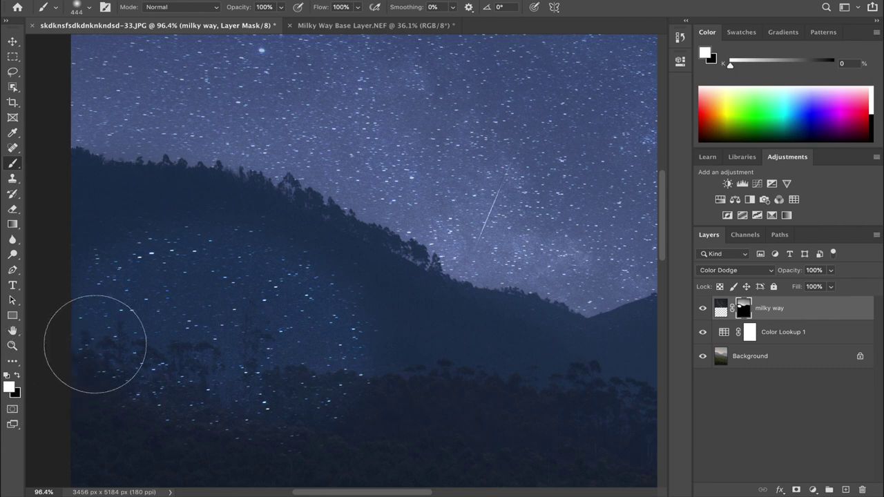
# Undo the hillside star stroke and zoom out to view the whole composite
pyautogui.hotkey('ctrl', 'z')
pyautogui.scroll(-4, 507, 300)
pyautogui.scroll(-1, 528, 296)
pyautogui.scroll(-1, 528, 296)
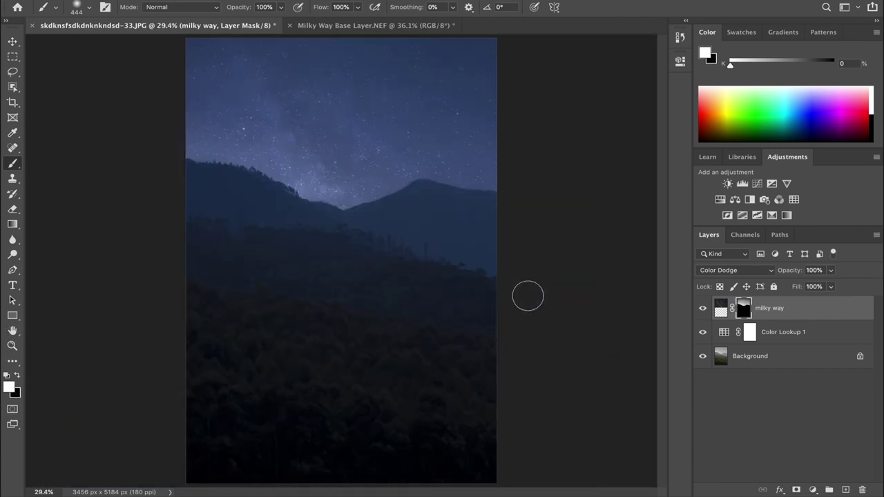
pyautogui.scroll(-1, 527, 298)
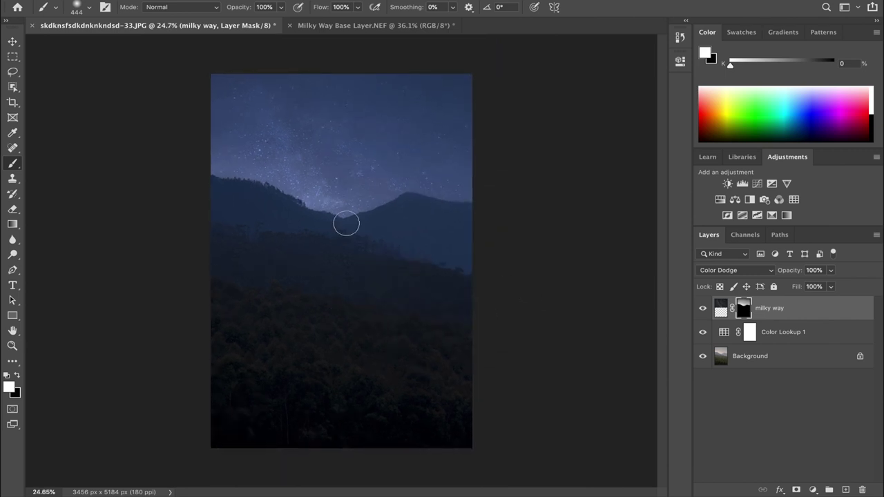